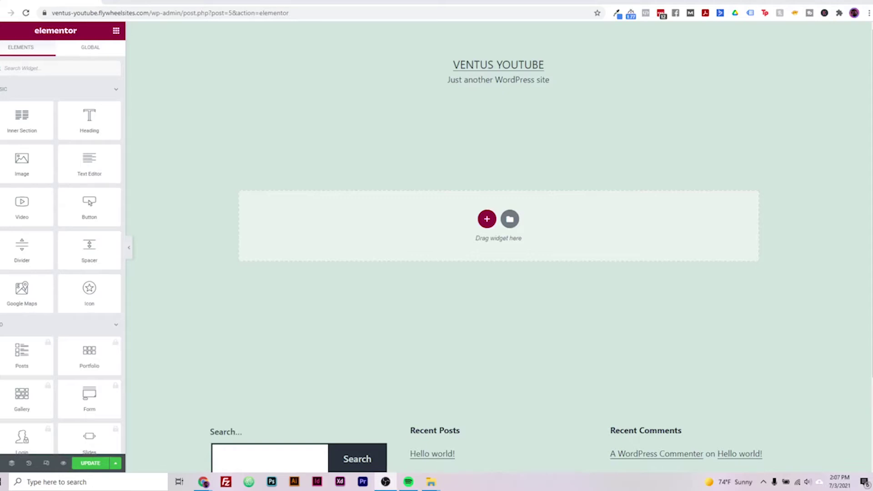
# Find the Accordion widget by searching 'ac' and drop it into the empty page area.
pyautogui.hotkey('alt', 'Tab')
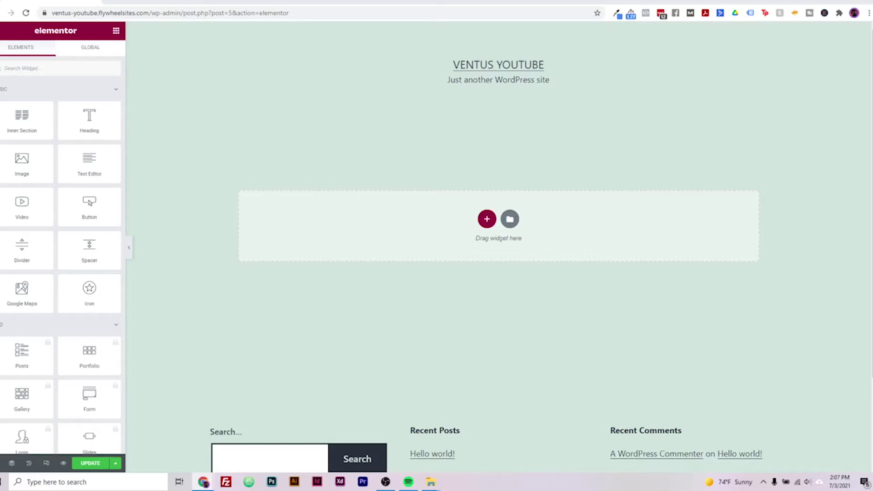
pyautogui.click(64, 73)
pyautogui.write('ac')
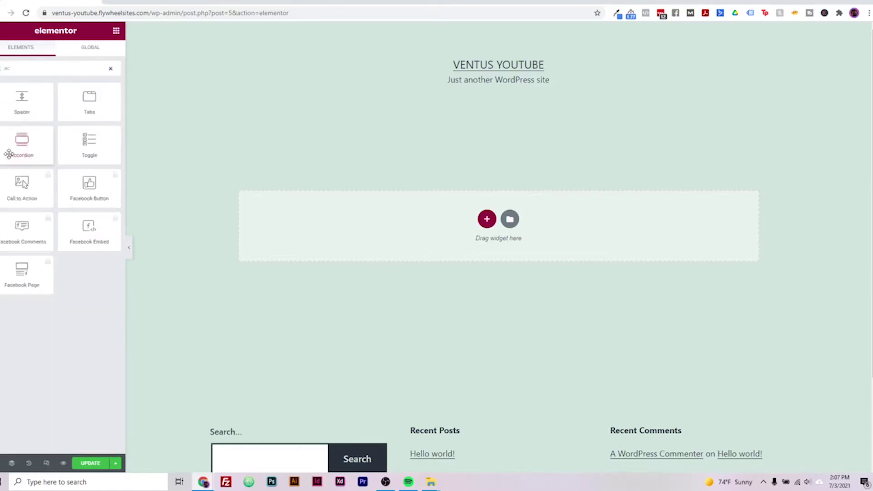
pyautogui.moveTo(9, 154); pyautogui.dragTo(458, 217)
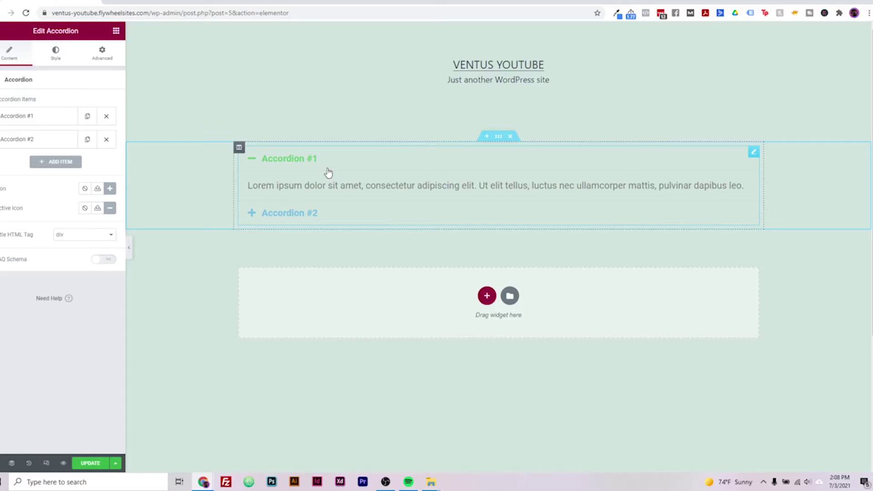
# Find the Toggle widget by searching 'tog' and place it below the accordion.
pyautogui.click(116, 31)
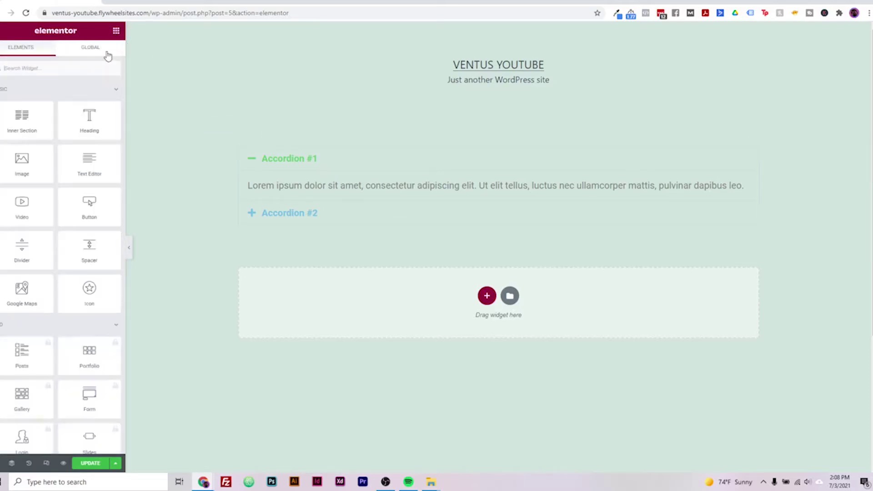
pyautogui.click(61, 68)
pyautogui.write('tog')
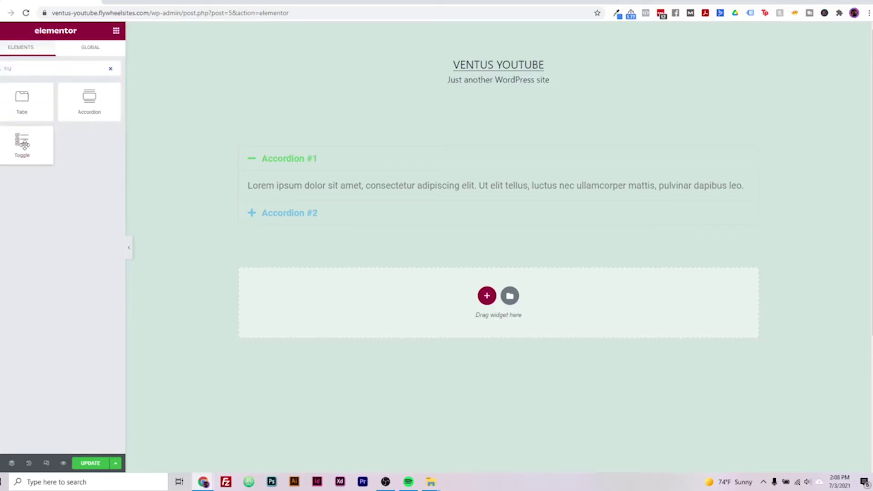
pyautogui.moveTo(22, 143); pyautogui.dragTo(454, 302)
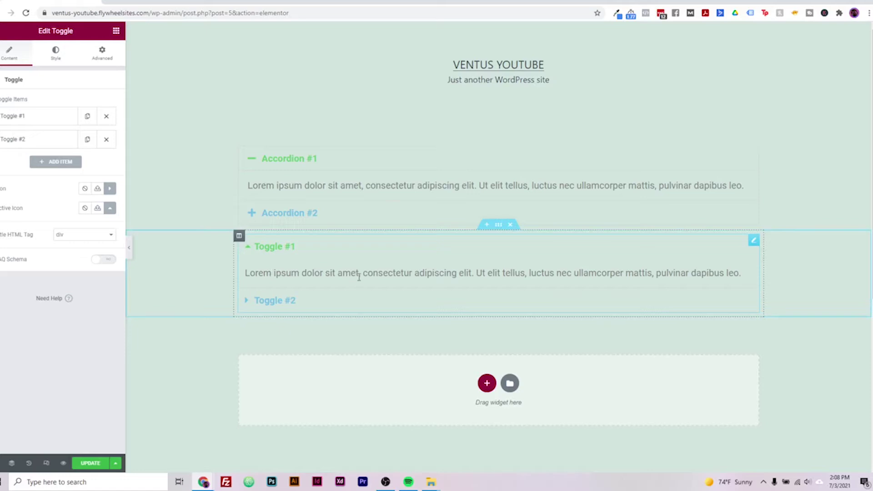
# Expand Accordion #2, then Accordion #1, then Toggle #2 to compare how the widgets behave.
pyautogui.click(254, 213)
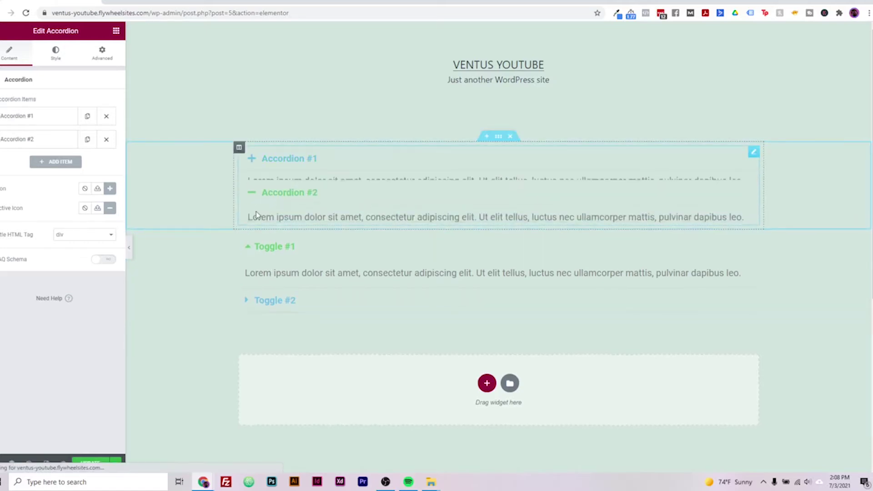
pyautogui.click(301, 160)
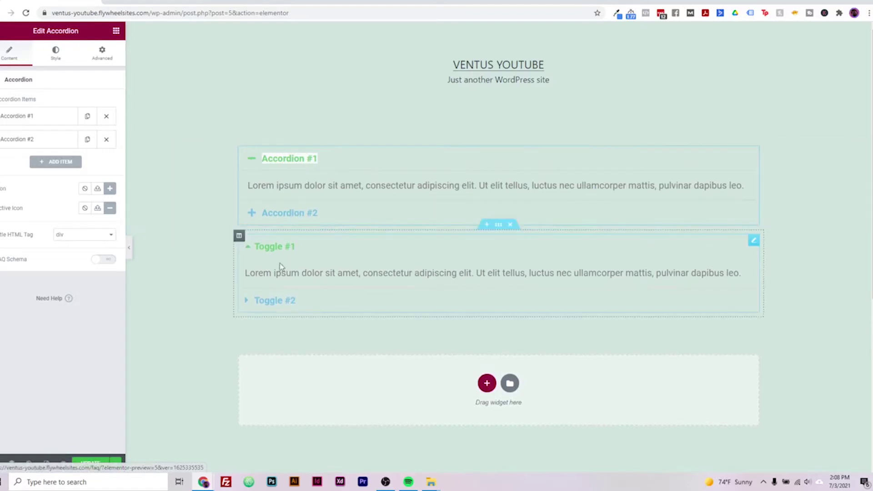
pyautogui.click(273, 300)
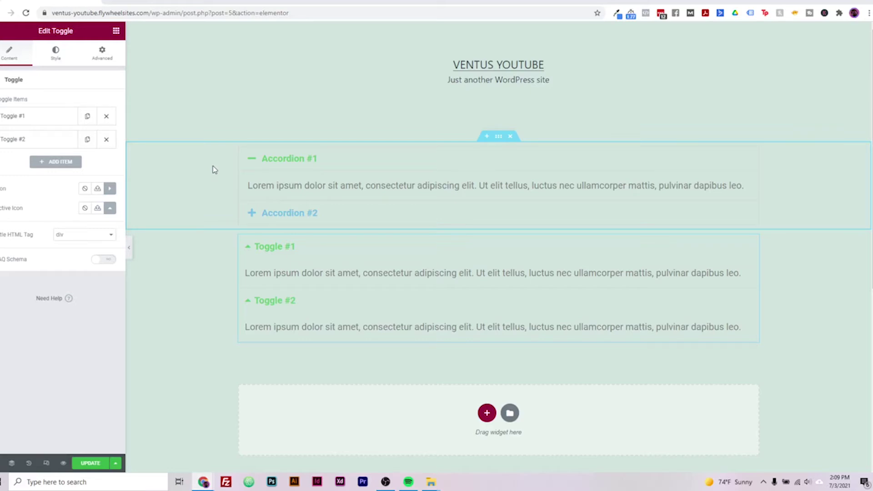
# Delete the toggle widget and select the accordion for editing.
pyautogui.moveTo(522, 240)
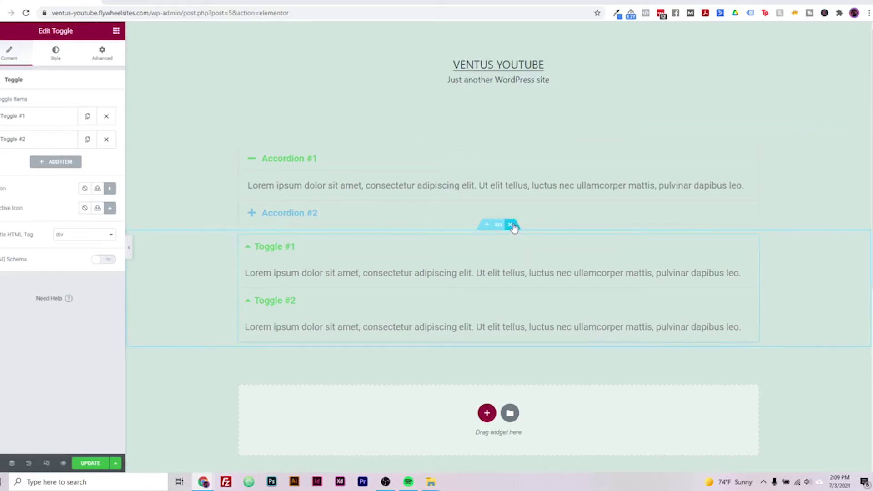
pyautogui.click(511, 225)
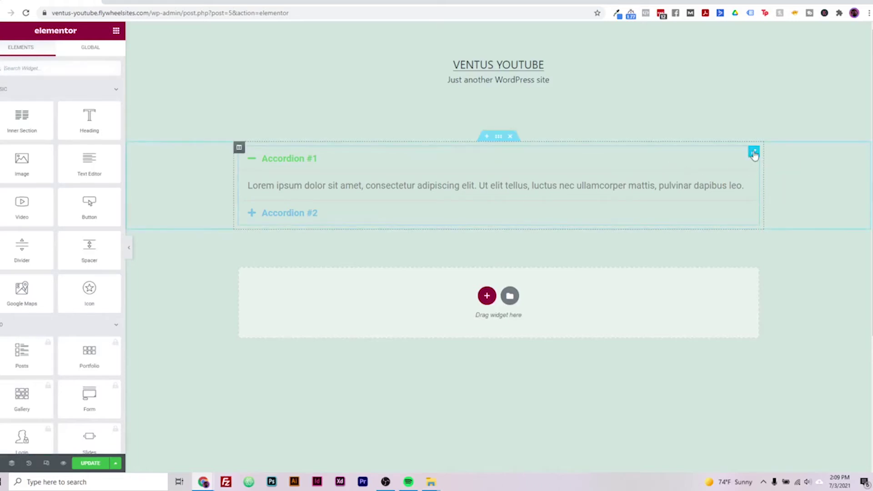
pyautogui.click(754, 153)
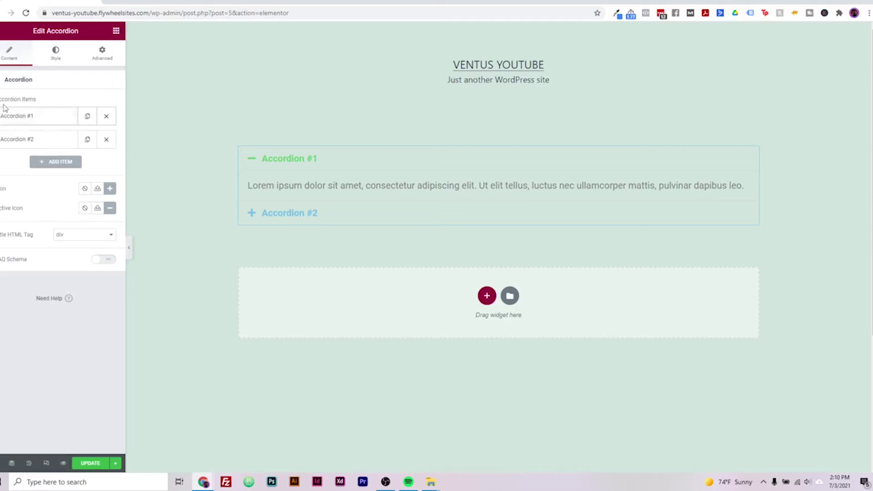
# Retitle the first accordion item 'How's the weather?' and strip the stray 'Q.' prefix.
pyautogui.click(37, 126)
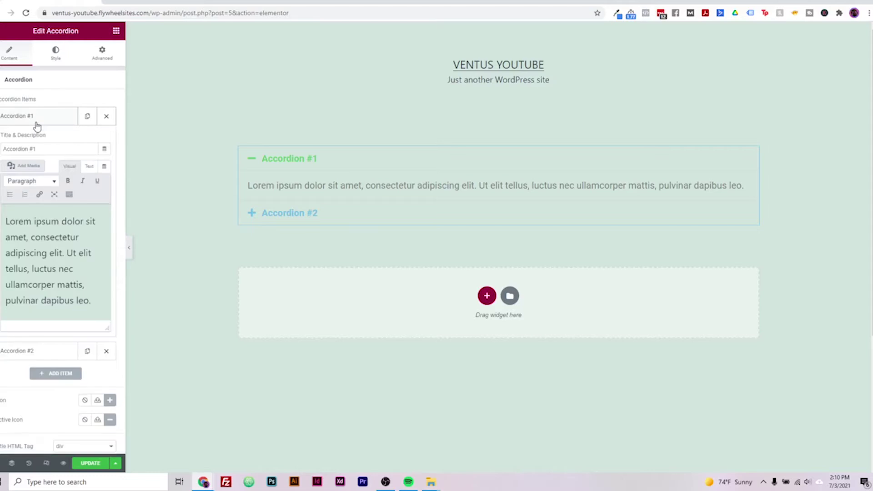
pyautogui.click(43, 148)
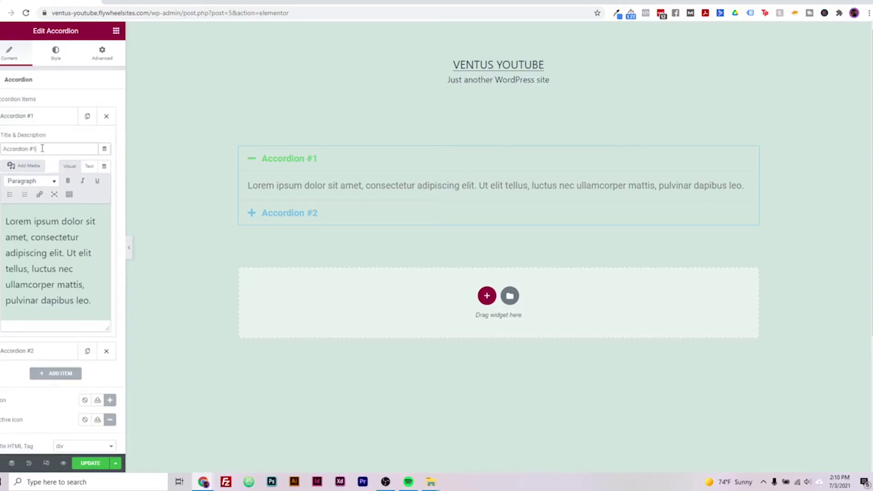
pyautogui.hotkey('ctrl', 'a')
pyautogui.write("How's the weather?")
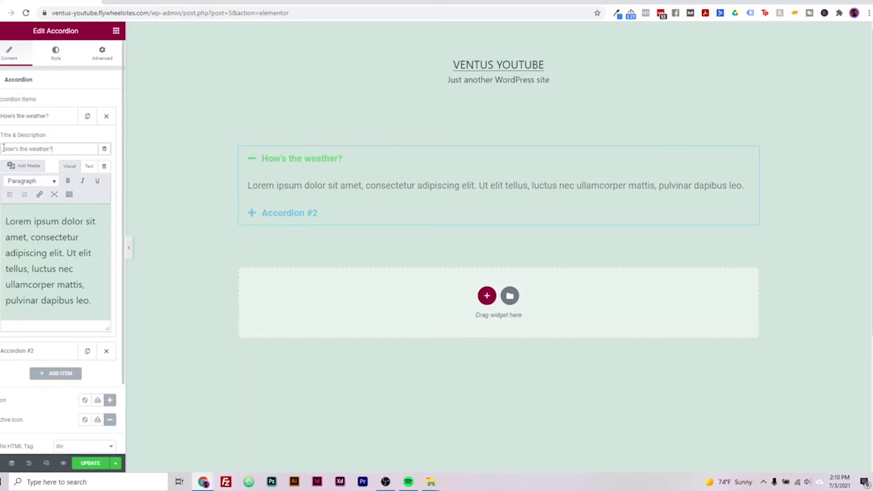
pyautogui.write('Q.')
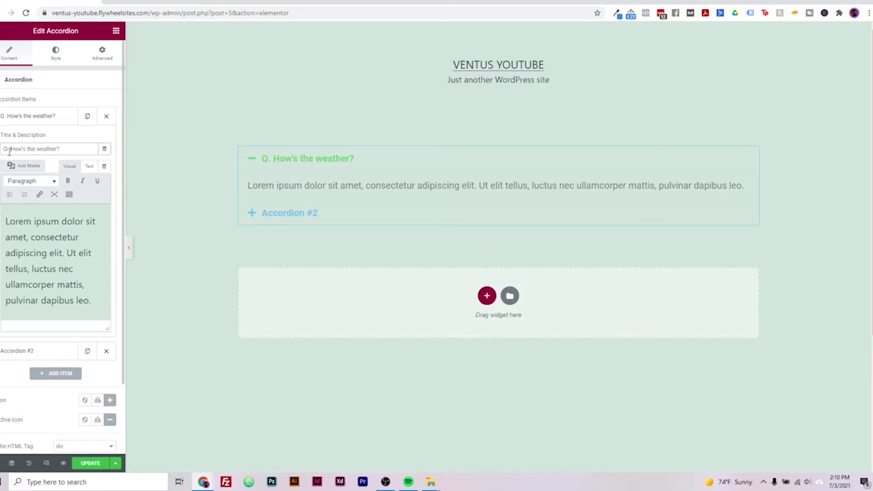
pyautogui.doubleClick(5, 149)
pyautogui.press('Delete')
pyautogui.press('Delete')
pyautogui.press('Delete')
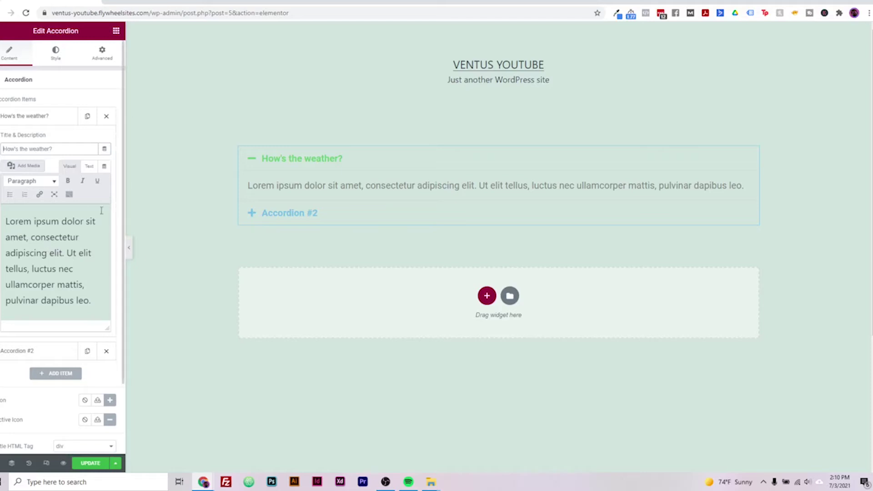
# Replace the first item's Lorem ipsum answer with 'It's a really nice day. The sun is shining.'.
pyautogui.click(6, 223)
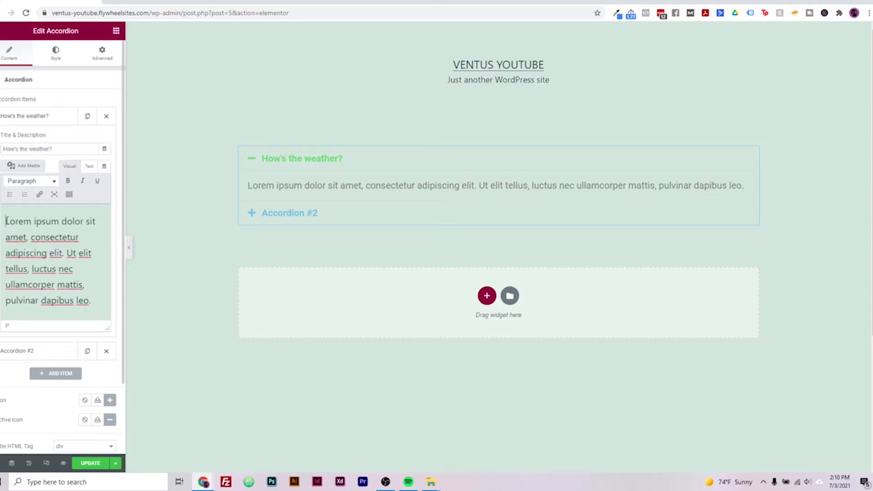
pyautogui.moveTo(6, 221); pyautogui.dragTo(111, 285)
pyautogui.scroll(-2, 111, 285)
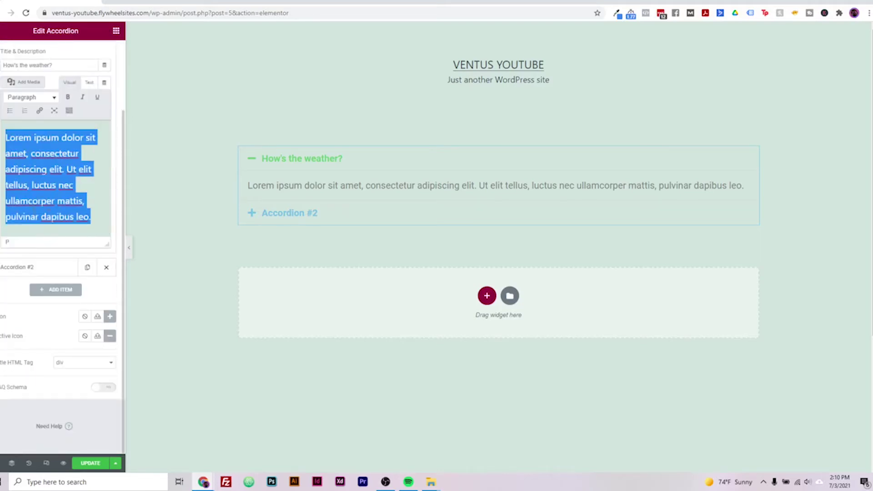
pyautogui.scroll(1, 17, 201)
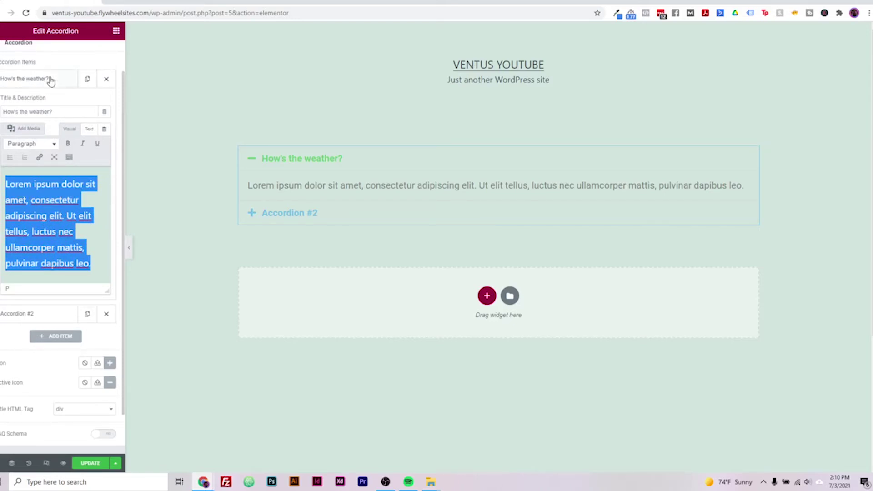
pyautogui.write('I')
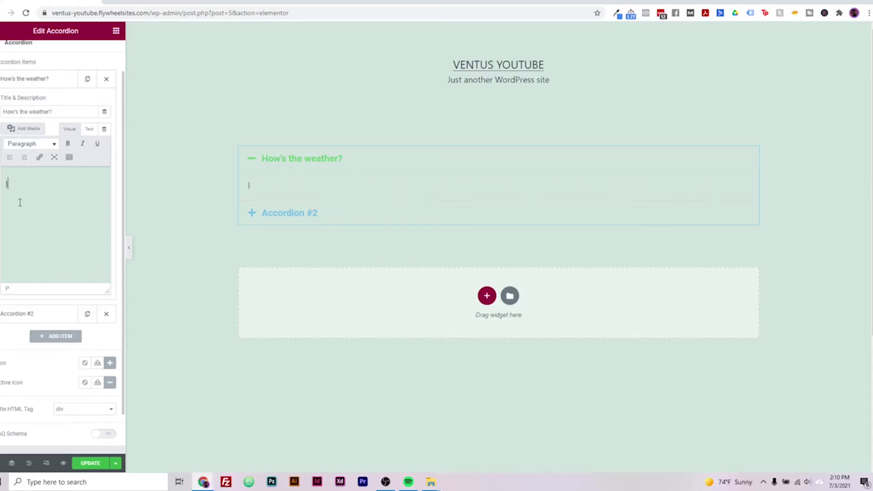
pyautogui.write("t's a really nice day.  The sun is shining.")
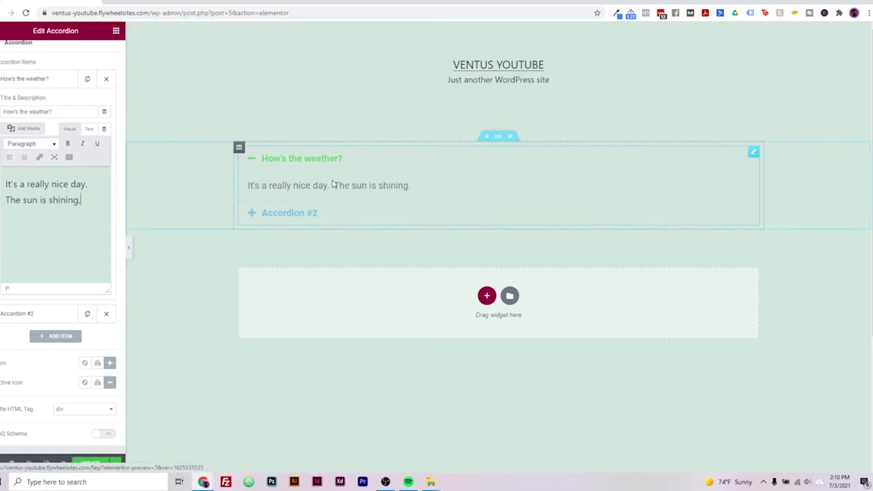
# Create a third accordion item by duplicating Accordion #2, after discarding a blank added item.
pyautogui.click(19, 78)
pyautogui.click(35, 105)
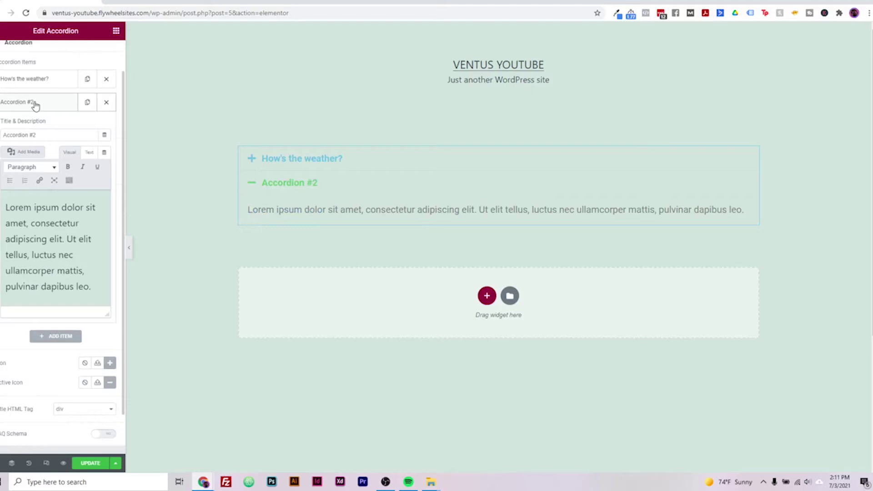
pyautogui.click(36, 105)
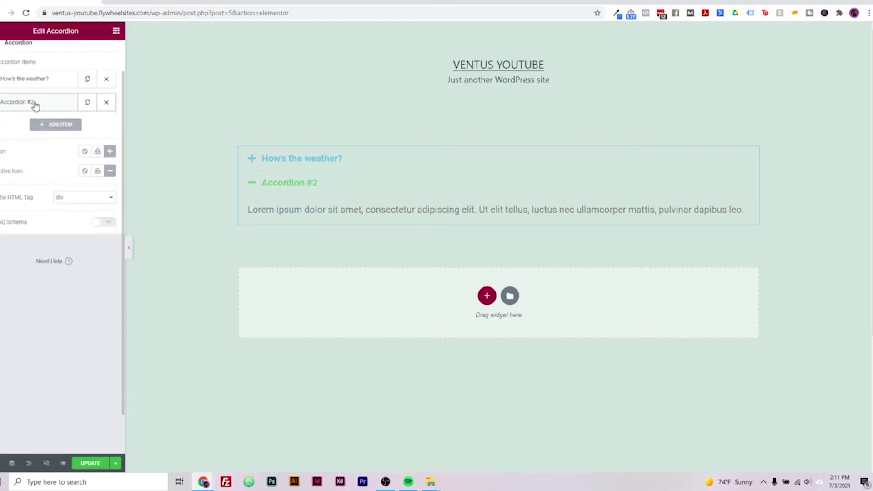
pyautogui.click(47, 124)
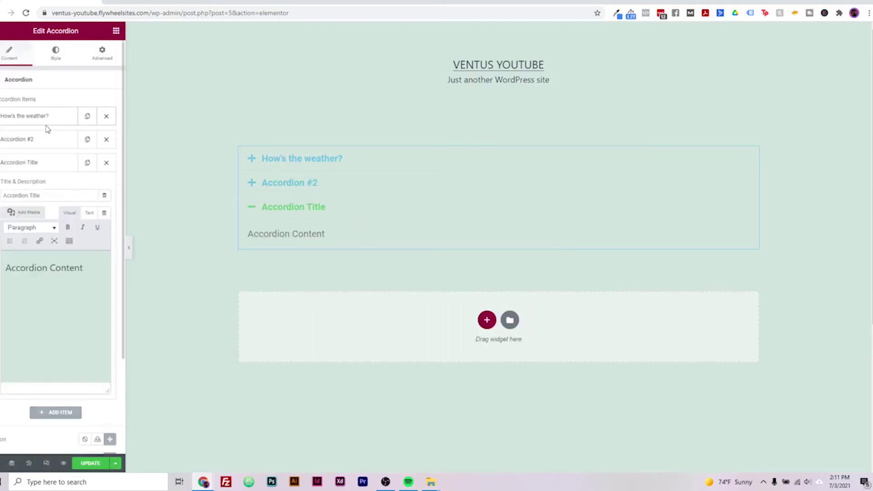
pyautogui.click(107, 163)
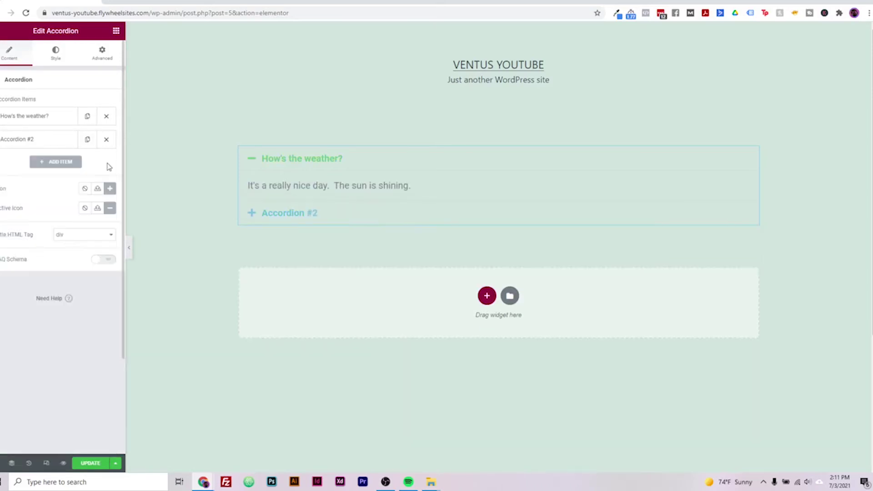
pyautogui.click(86, 139)
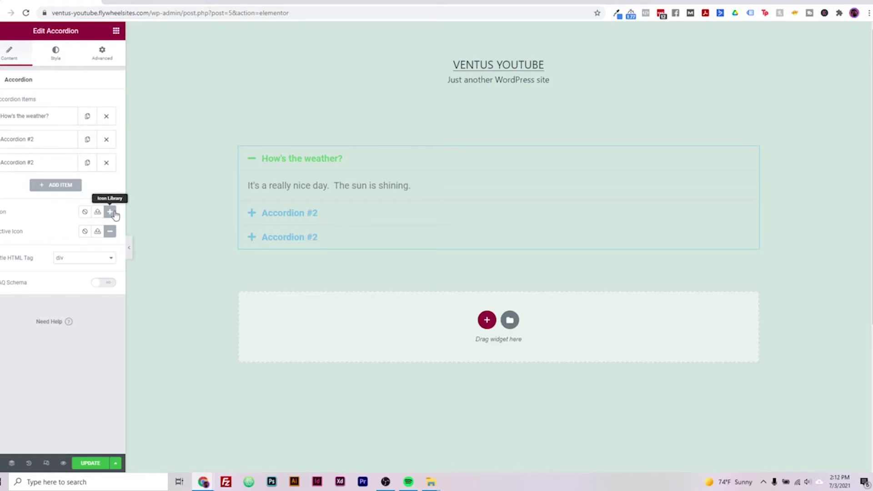
# Browse all icons in the icon library, then close it without choosing an icon.
pyautogui.click(110, 212)
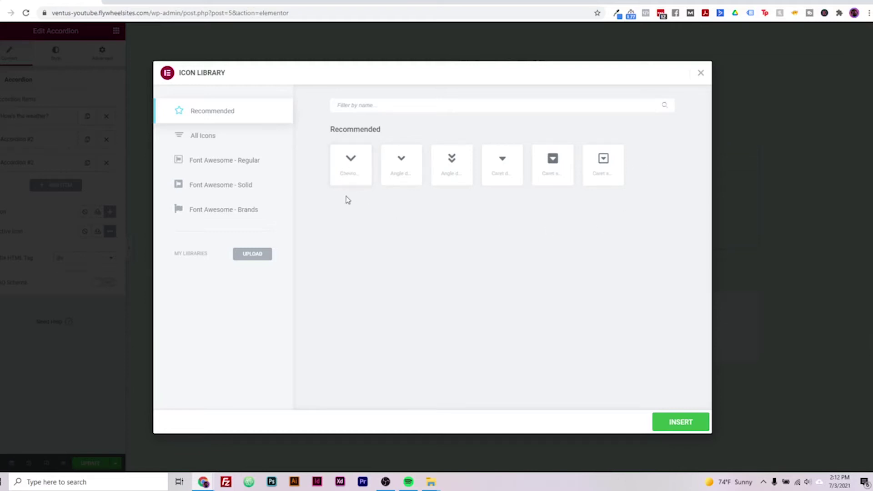
pyautogui.click(200, 136)
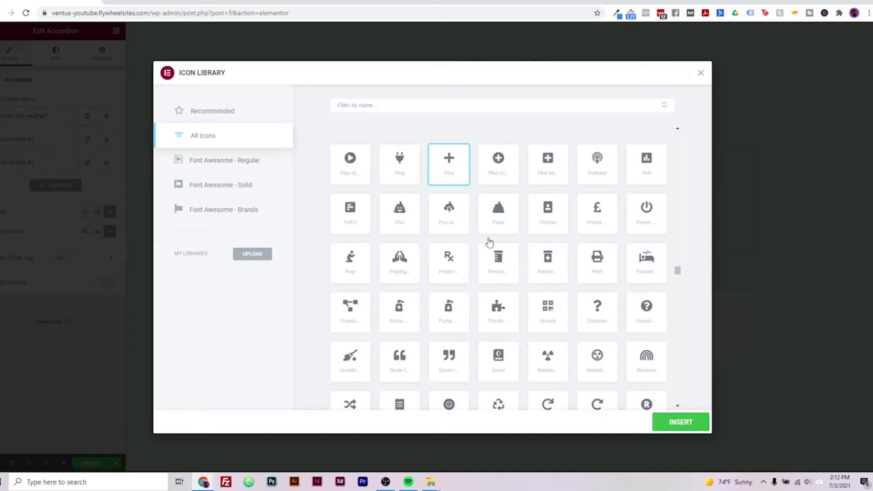
pyautogui.moveTo(678, 271); pyautogui.dragTo(686, 318)
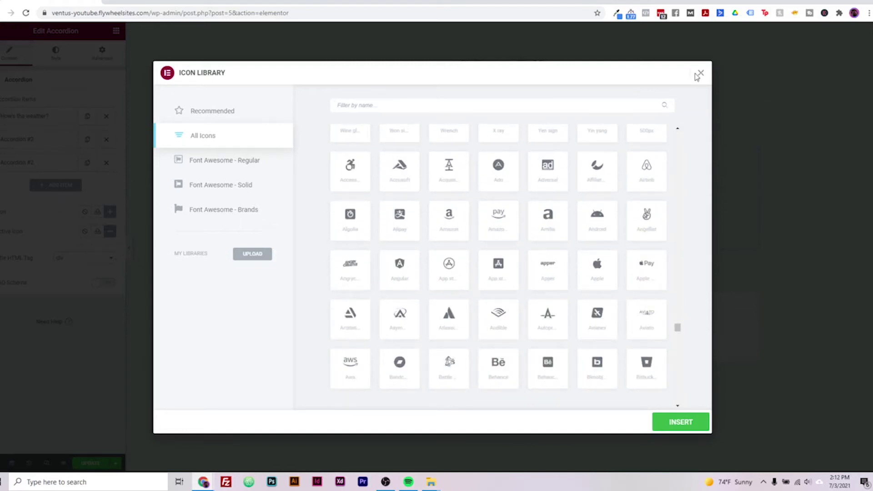
pyautogui.click(700, 74)
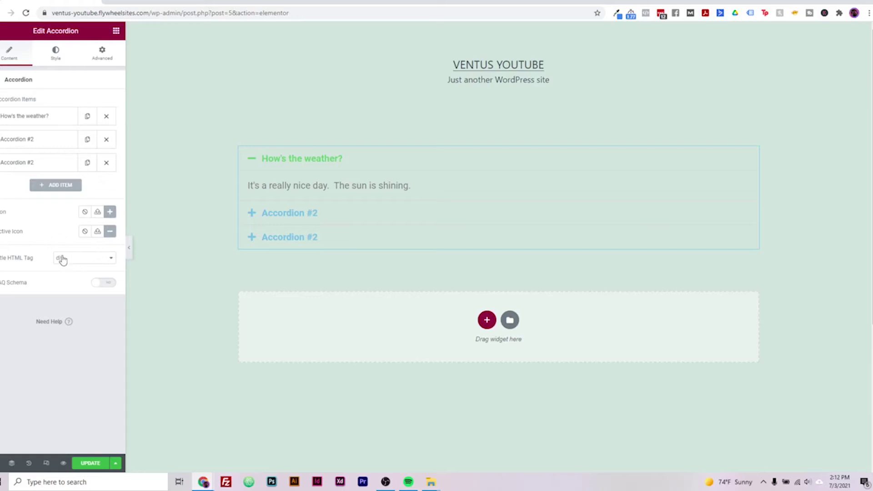
# Switch on the accordion's FAQ Schema option.
pyautogui.click(108, 284)
# Thicken the accordion border width and set the border colour to red.
pyautogui.click(60, 54)
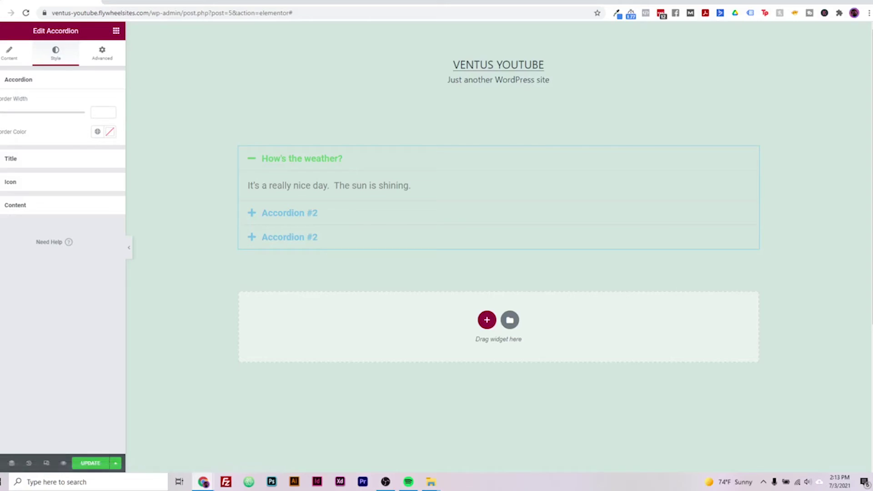
pyautogui.moveTo(4, 117); pyautogui.dragTo(98, 117)
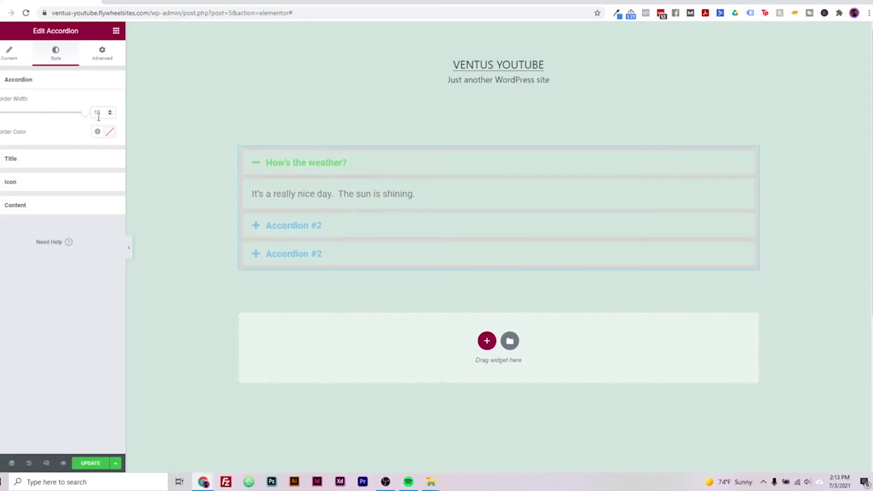
pyautogui.click(290, 174)
pyautogui.click(291, 174)
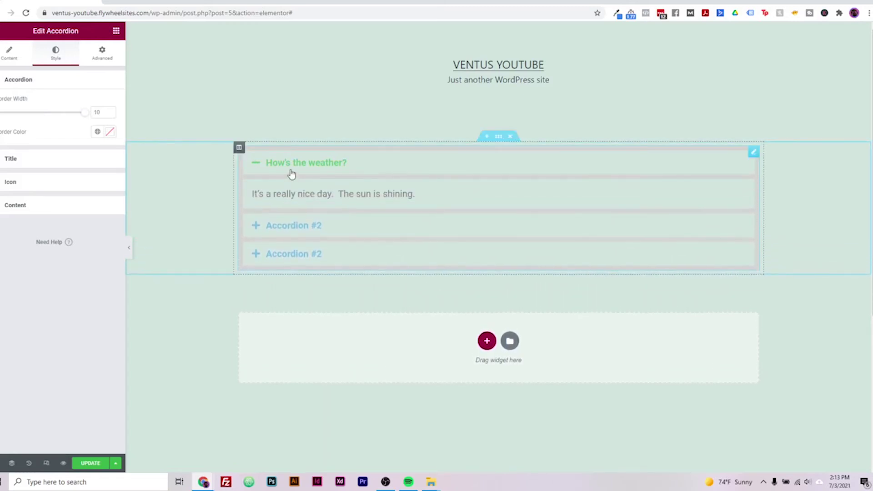
pyautogui.click(291, 174)
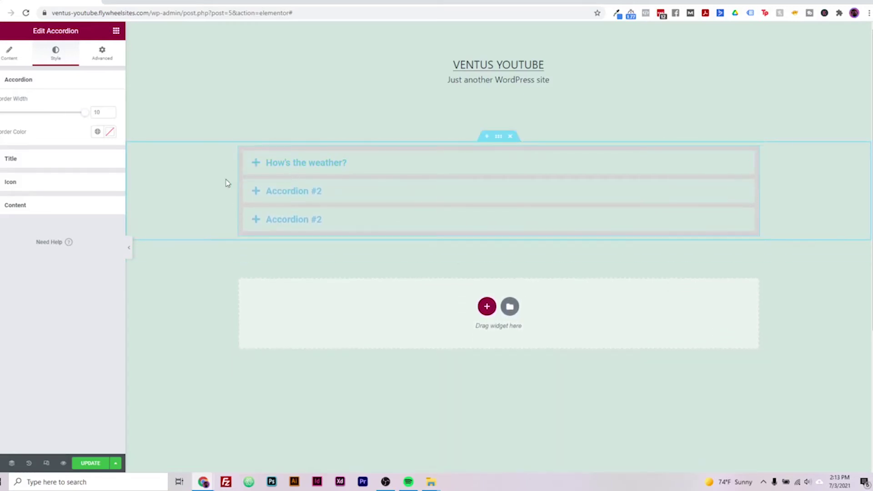
pyautogui.click(110, 132)
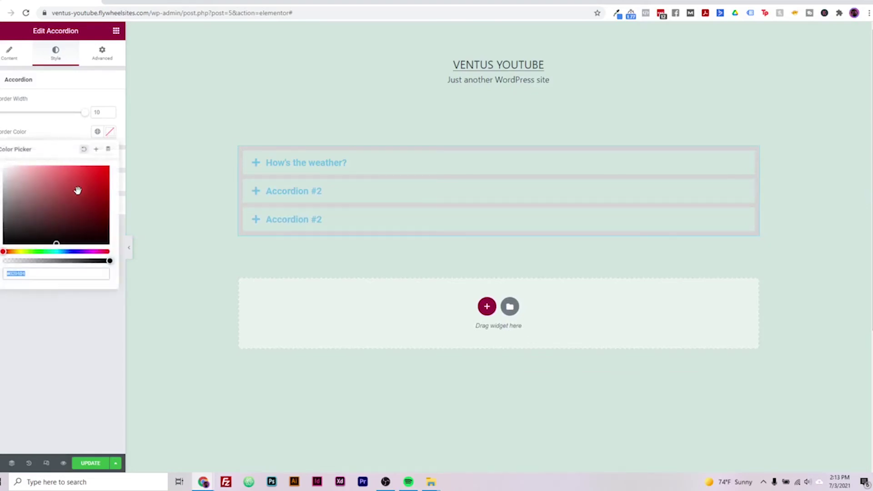
pyautogui.click(78, 190)
pyautogui.moveTo(77, 190); pyautogui.dragTo(88, 178)
pyautogui.click(60, 341)
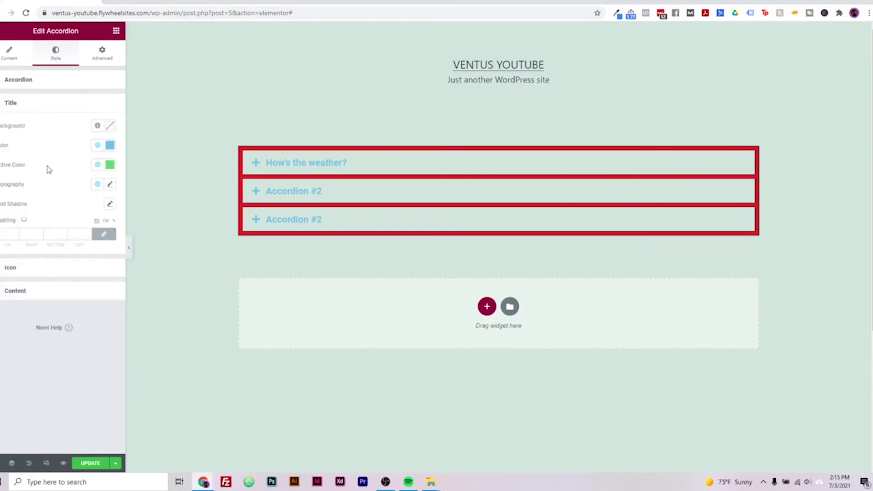
# Give the accordion titles a near-white background and dark teal text colour.
pyautogui.click(109, 126)
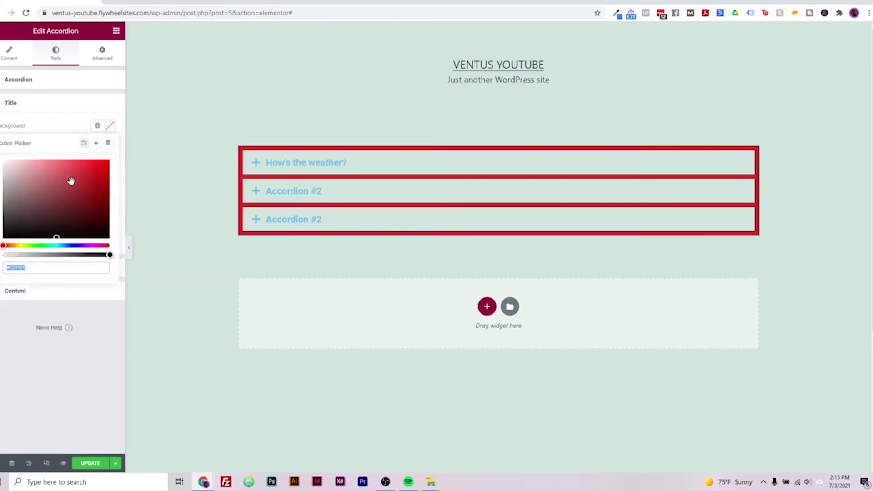
pyautogui.moveTo(64, 185); pyautogui.dragTo(4, 160)
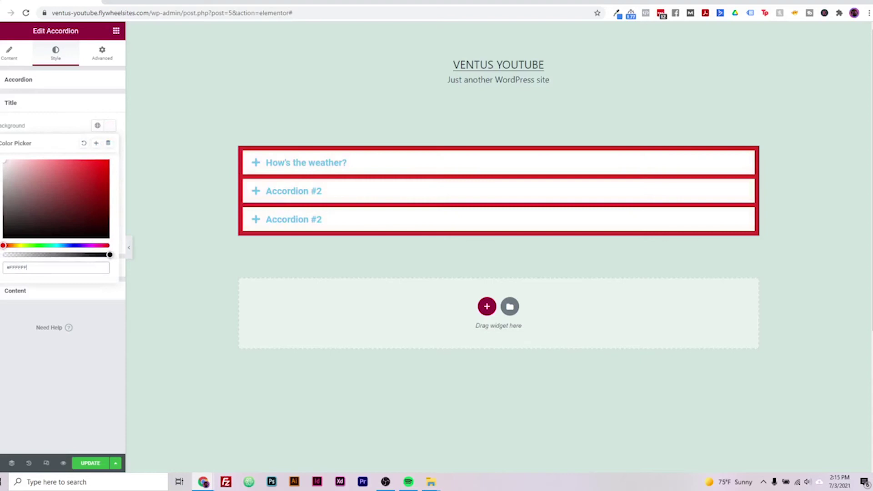
pyautogui.click(58, 126)
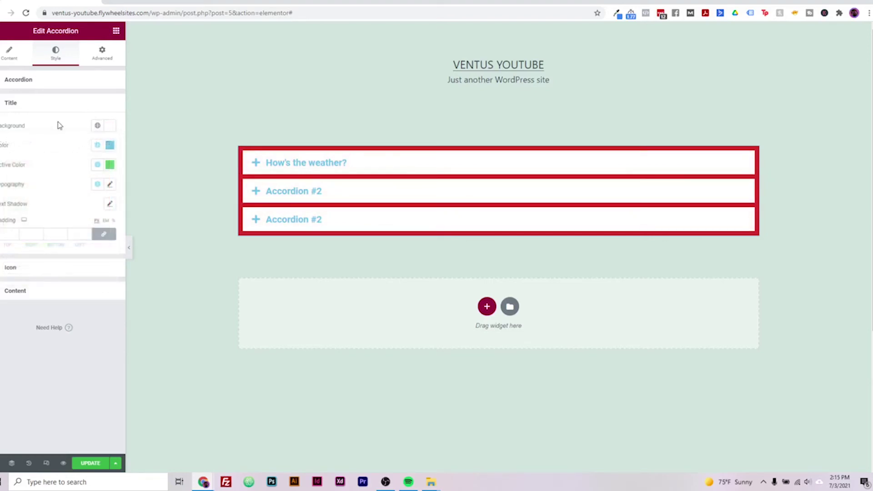
pyautogui.click(110, 145)
pyautogui.moveTo(94, 190); pyautogui.dragTo(111, 231)
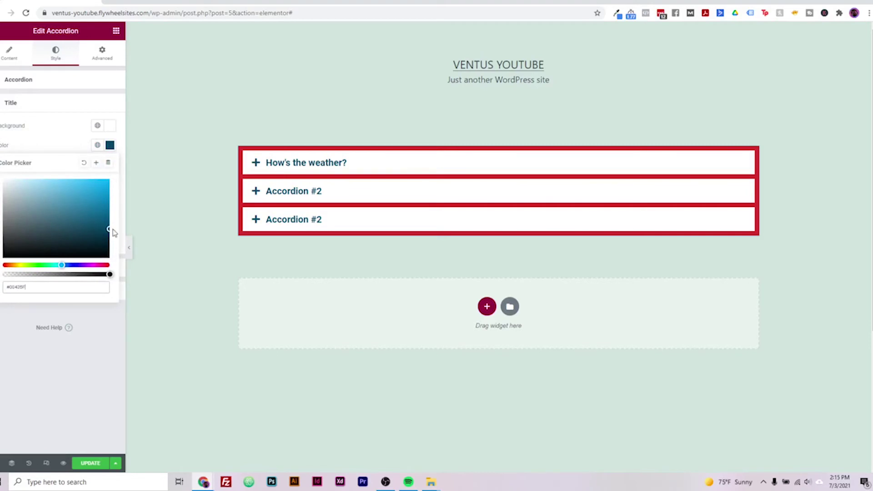
pyautogui.click(46, 147)
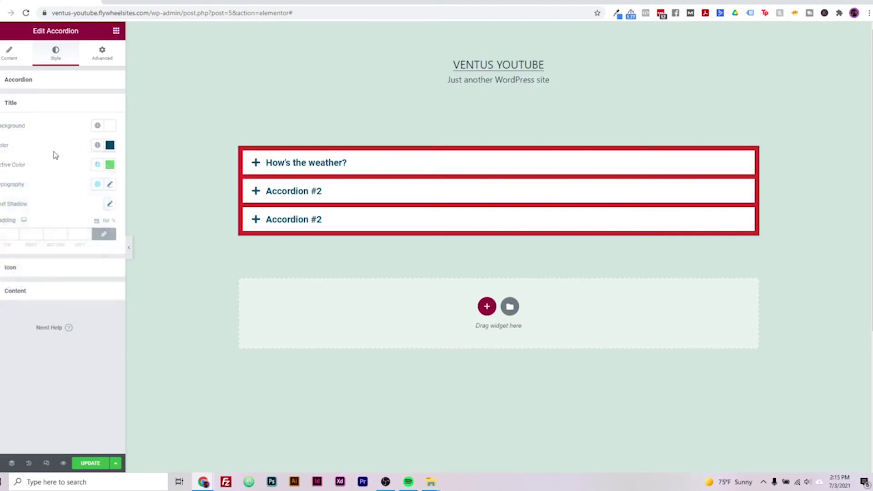
# Set the open title's active colour to lavender, then review the title typography settings.
pyautogui.click(110, 165)
pyautogui.click(111, 165)
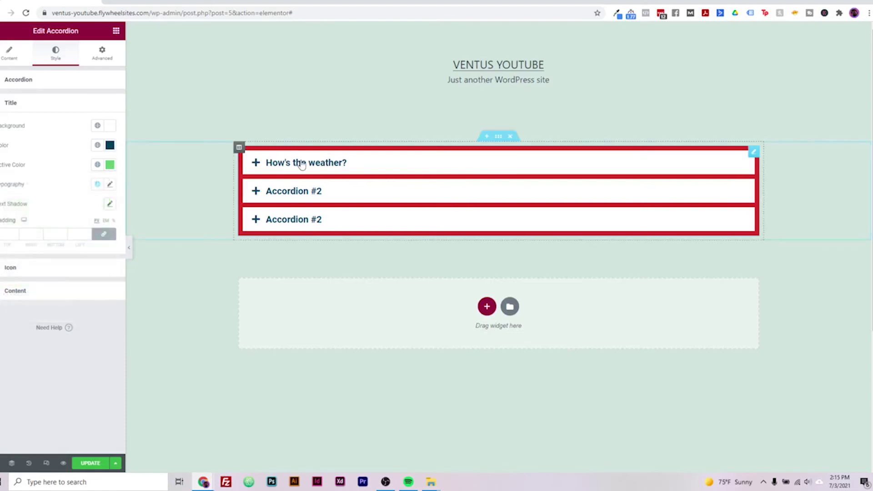
pyautogui.click(299, 163)
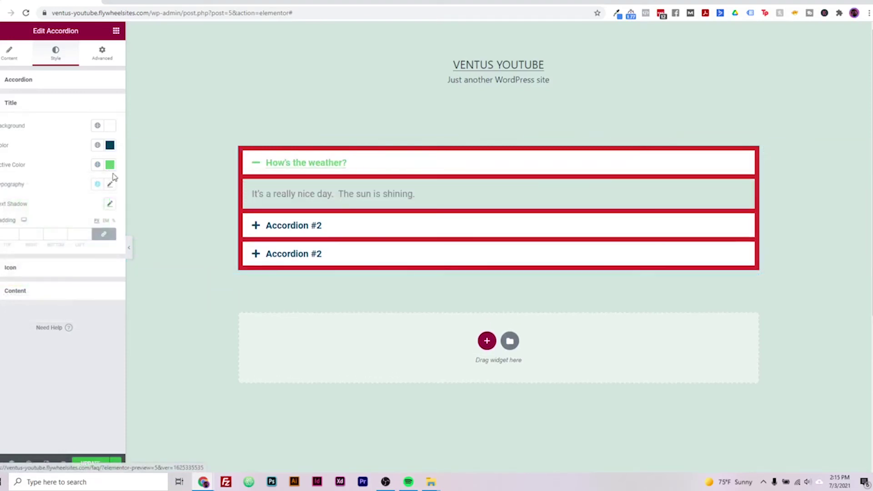
pyautogui.click(110, 165)
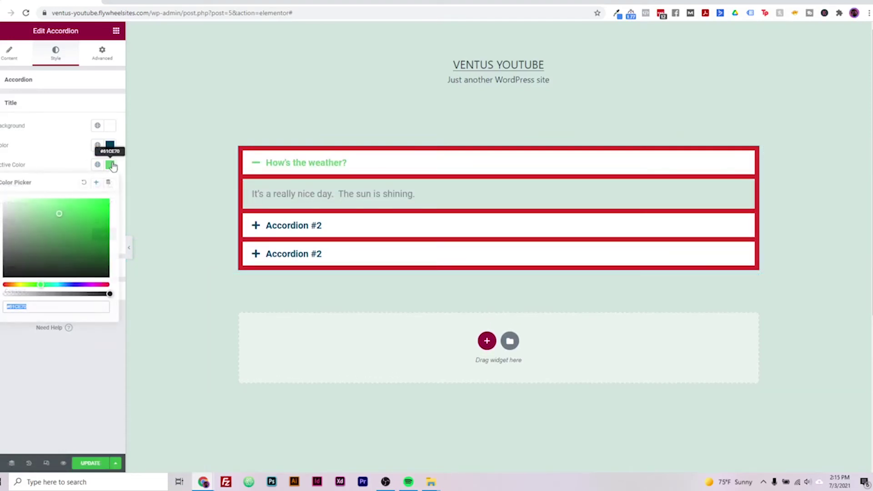
pyautogui.click(74, 285)
pyautogui.click(98, 231)
pyautogui.moveTo(98, 230); pyautogui.dragTo(33, 164)
pyautogui.click(32, 162)
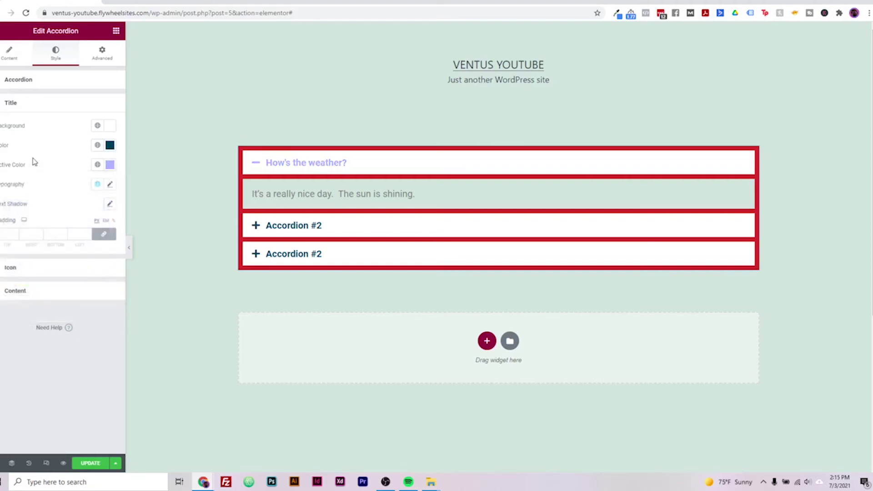
pyautogui.click(109, 185)
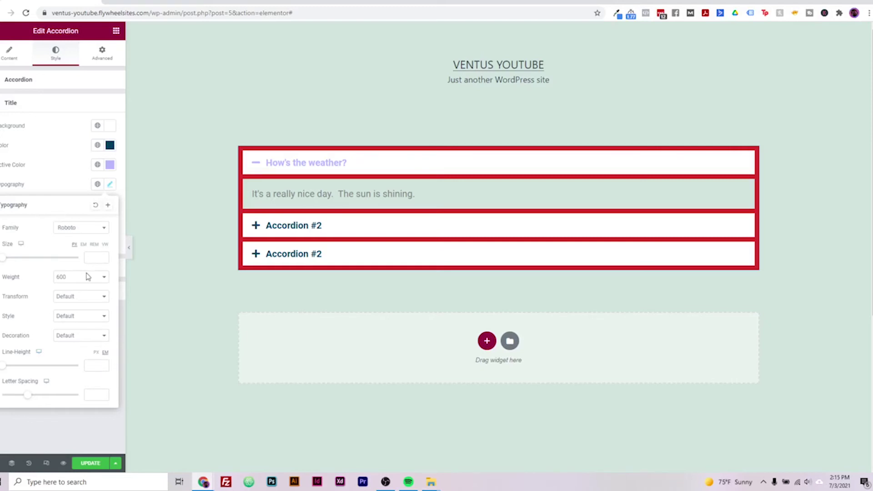
pyautogui.click(61, 421)
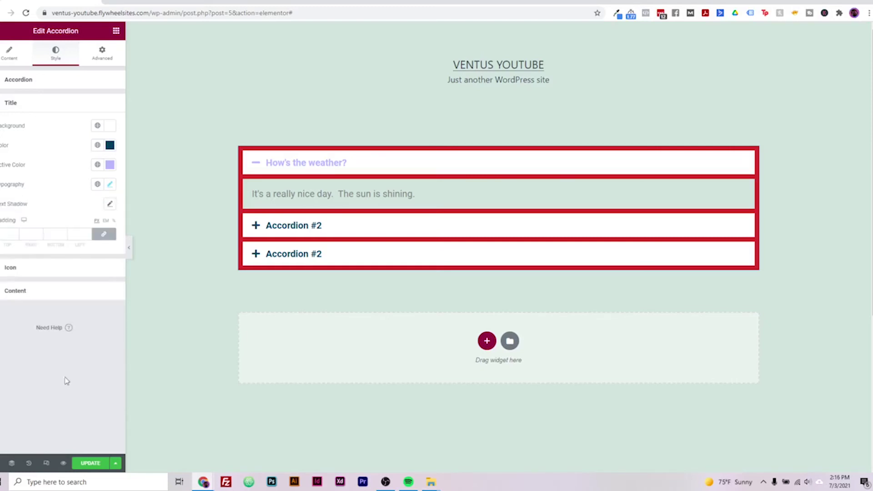
# Reset the title text shadow to its default, with no shadow.
pyautogui.click(111, 204)
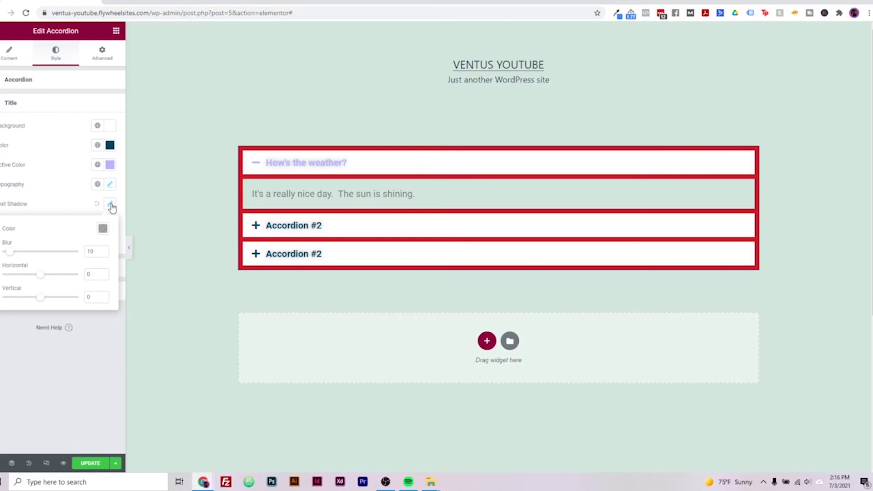
pyautogui.click(110, 204)
pyautogui.click(110, 205)
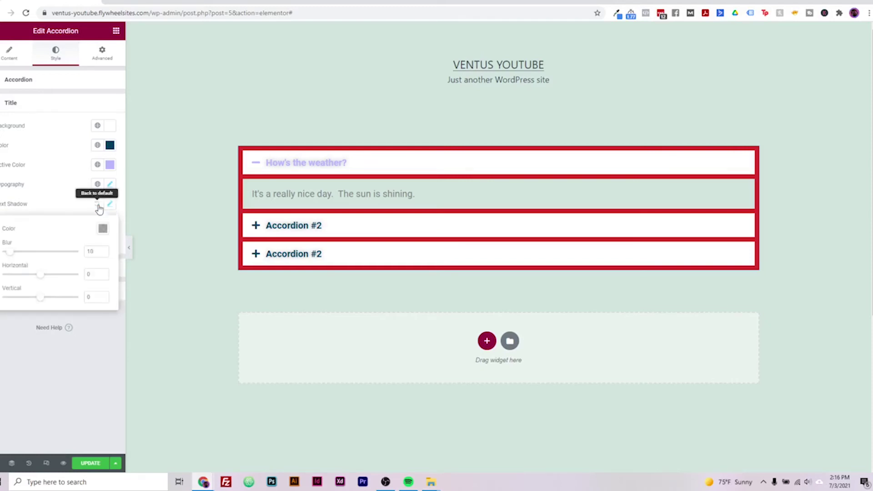
pyautogui.click(98, 205)
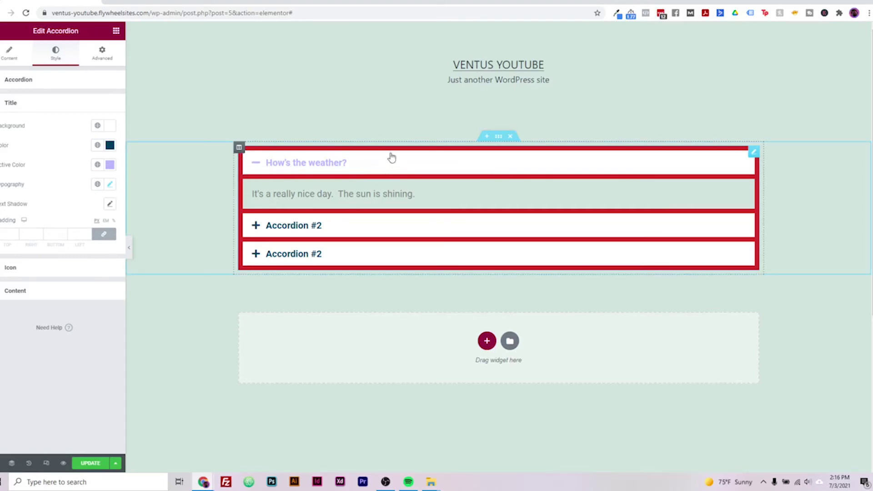
# Set the title padding to 10 on all sides.
pyautogui.click(2, 235)
pyautogui.write('100')
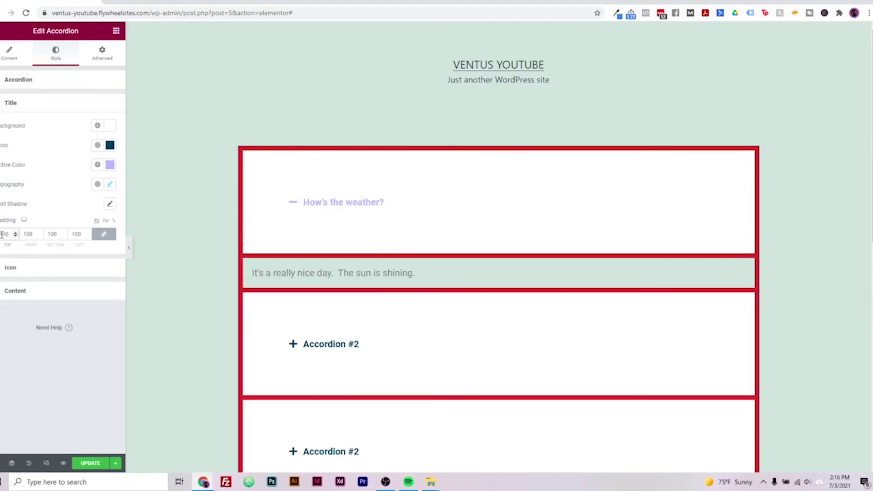
pyautogui.doubleClick(2, 235)
pyautogui.write('1')
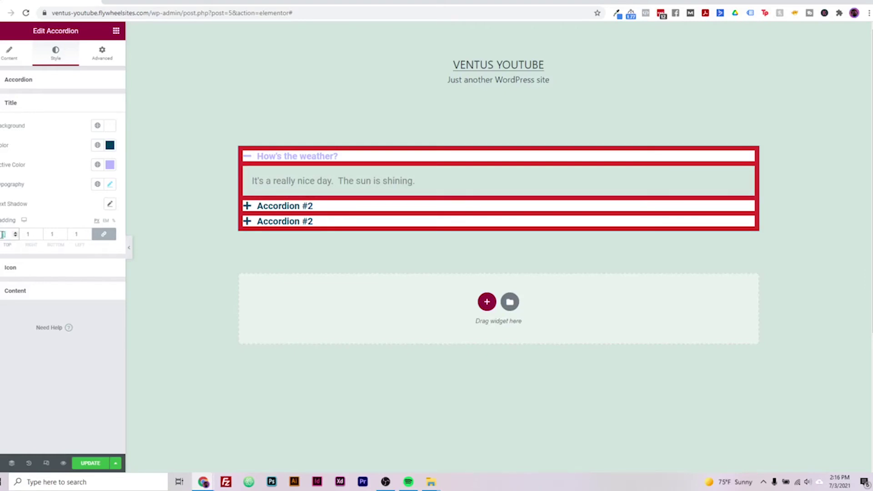
pyautogui.write('0')
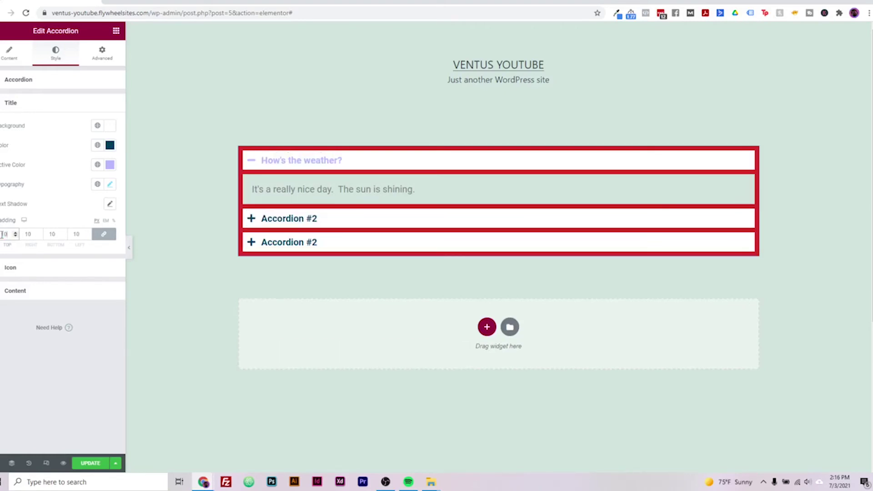
# Colour the accordion icons red, keeping them aligned to the left of the titles.
pyautogui.click(50, 273)
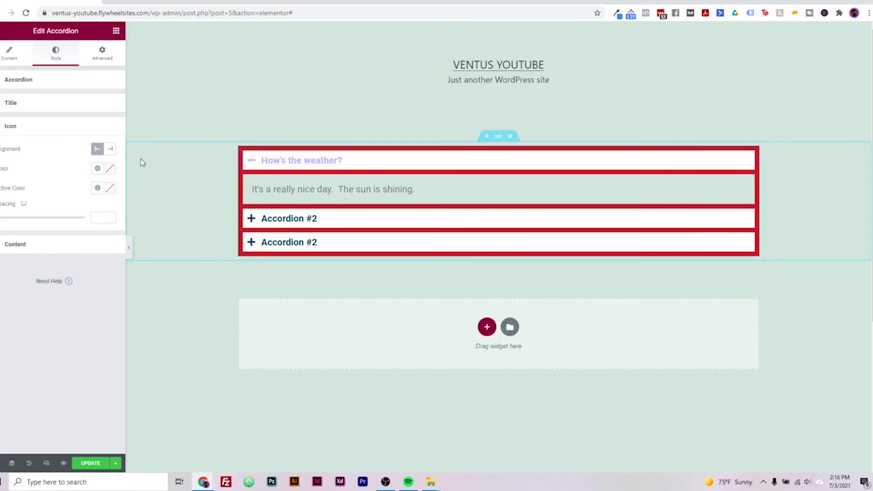
pyautogui.click(111, 150)
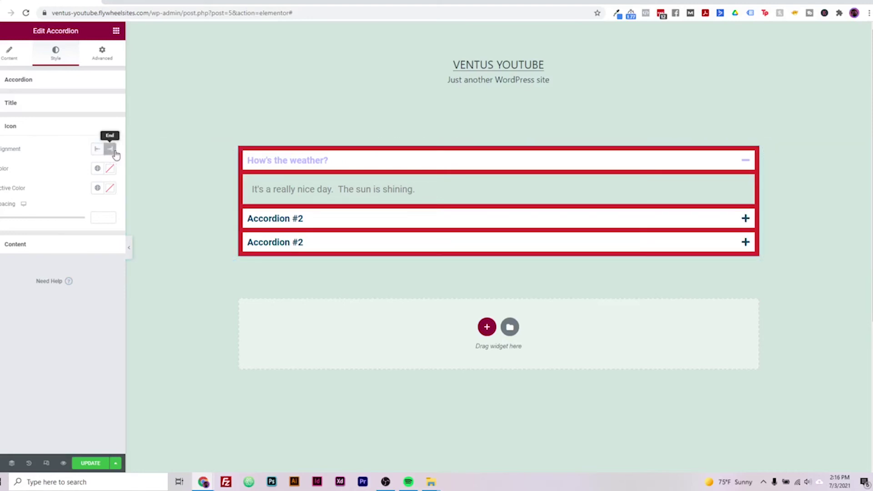
pyautogui.click(96, 149)
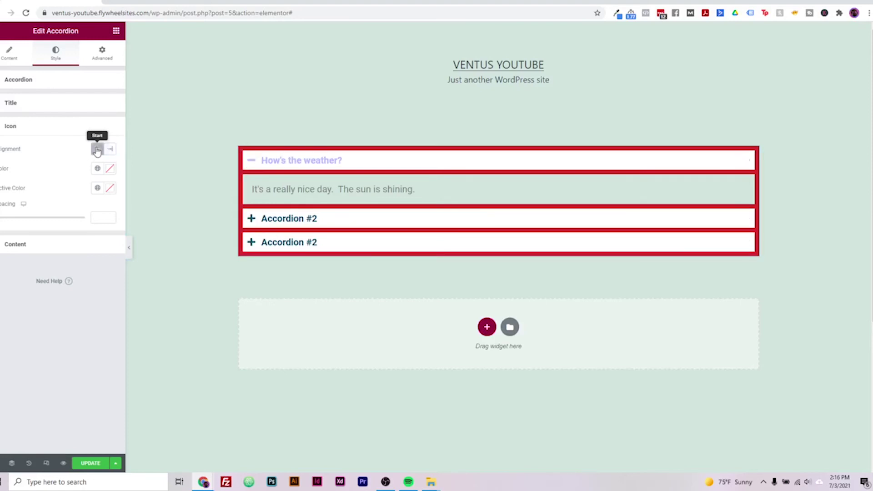
pyautogui.click(109, 187)
pyautogui.click(92, 208)
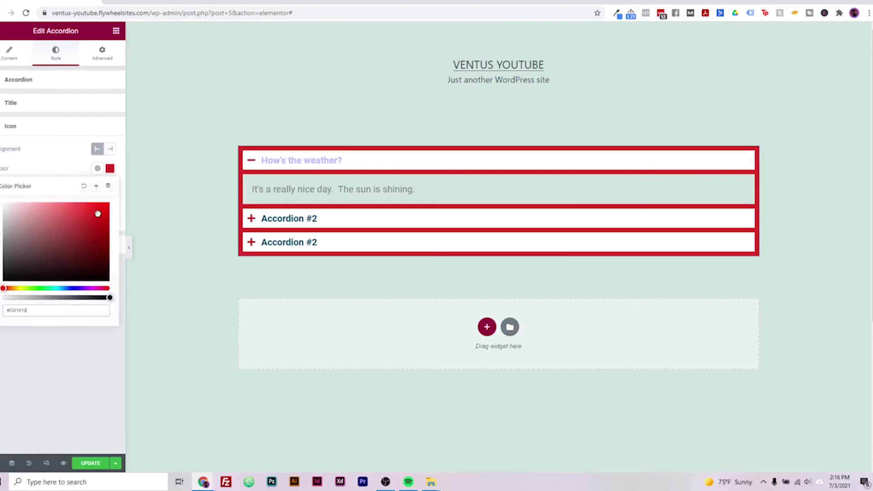
pyautogui.click(35, 364)
# Make the open item's icon near-black red and set icon spacing to 7.
pyautogui.click(110, 189)
pyautogui.click(83, 249)
pyautogui.moveTo(83, 248); pyautogui.dragTo(86, 279)
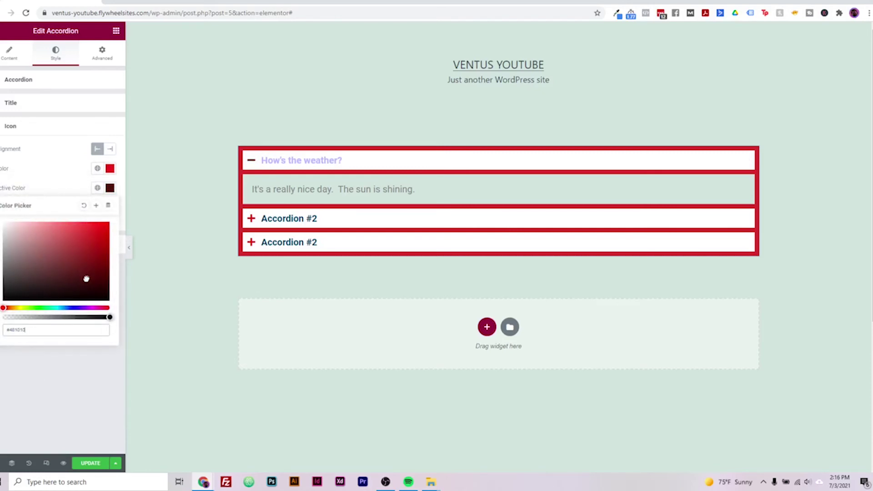
pyautogui.click(73, 402)
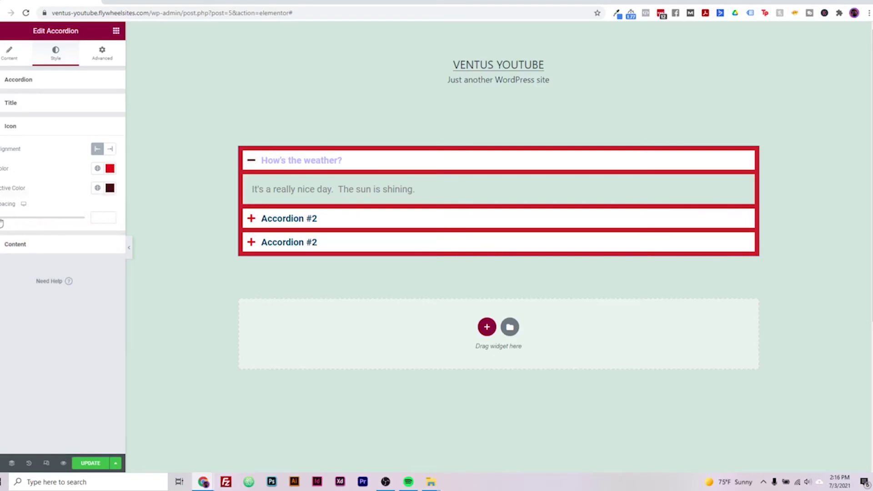
pyautogui.moveTo(2, 223)
pyautogui.mouseDown()
pyautogui.moveTo(86, 226)
pyautogui.moveTo(6, 223)
pyautogui.mouseUp()
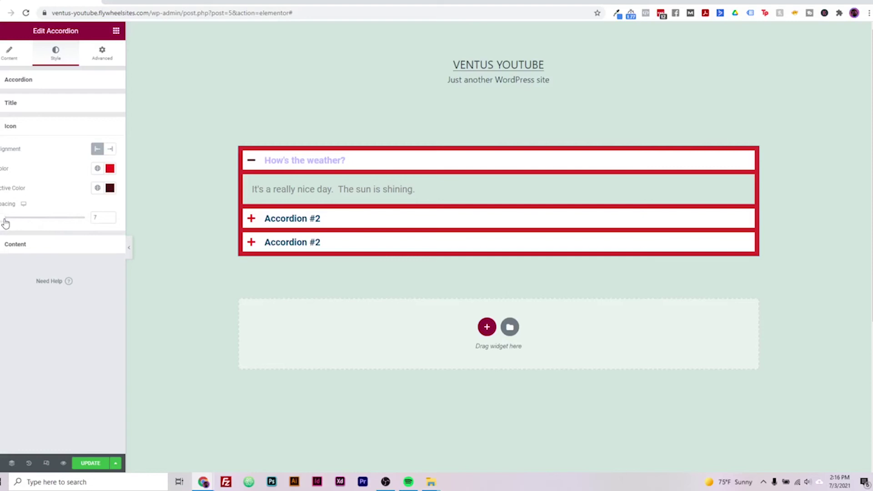
# Give the accordion answer area a grey background and white #FFFFFF text.
pyautogui.click(13, 244)
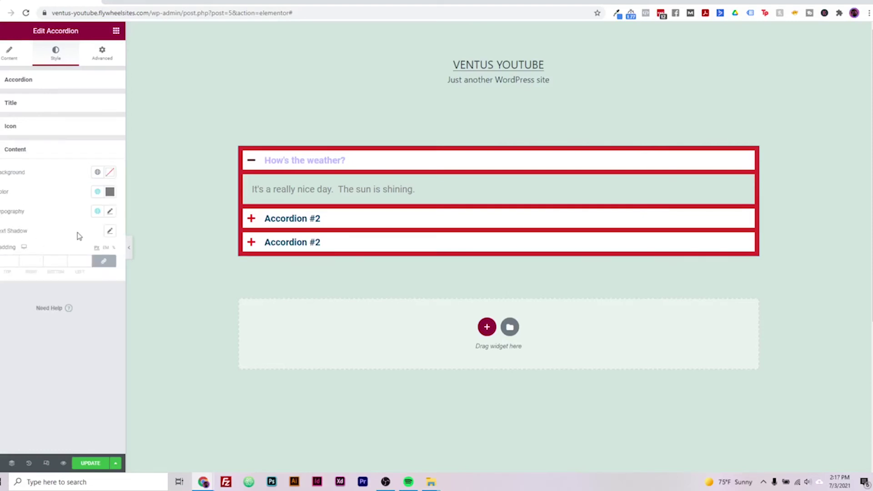
pyautogui.click(109, 173)
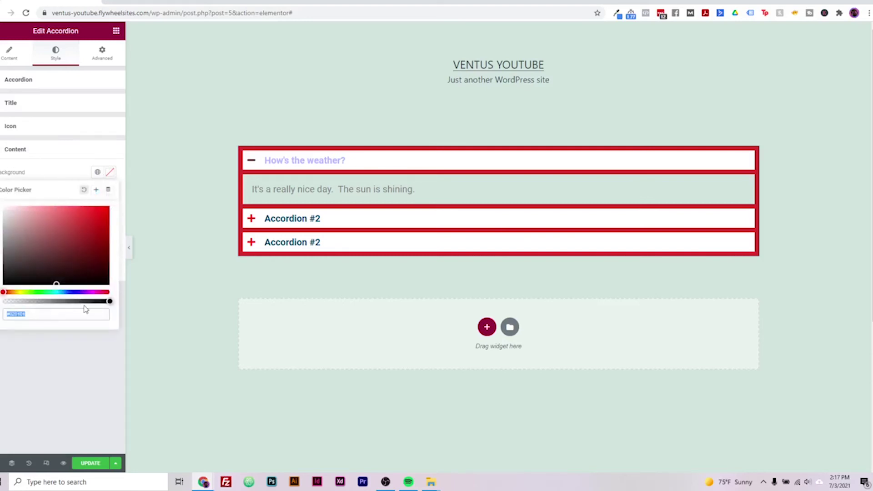
pyautogui.moveTo(40, 249); pyautogui.dragTo(2, 242)
pyautogui.click(34, 363)
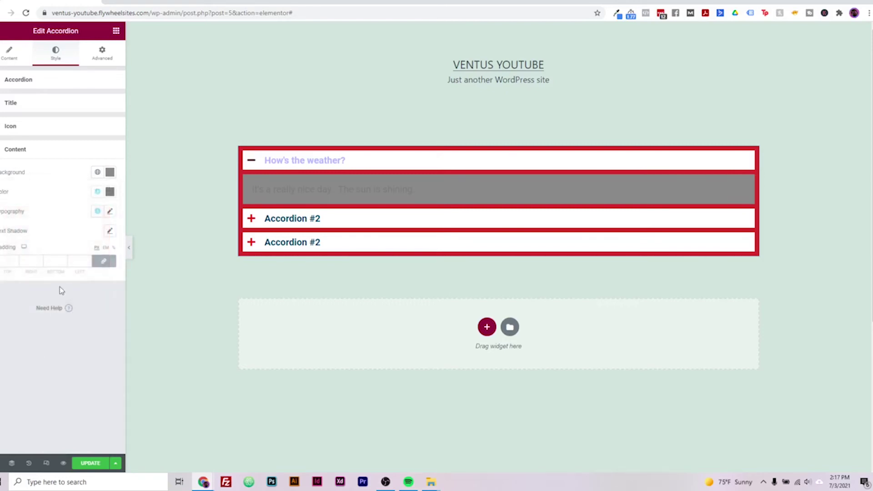
pyautogui.click(109, 193)
pyautogui.write('#FFFFFF')
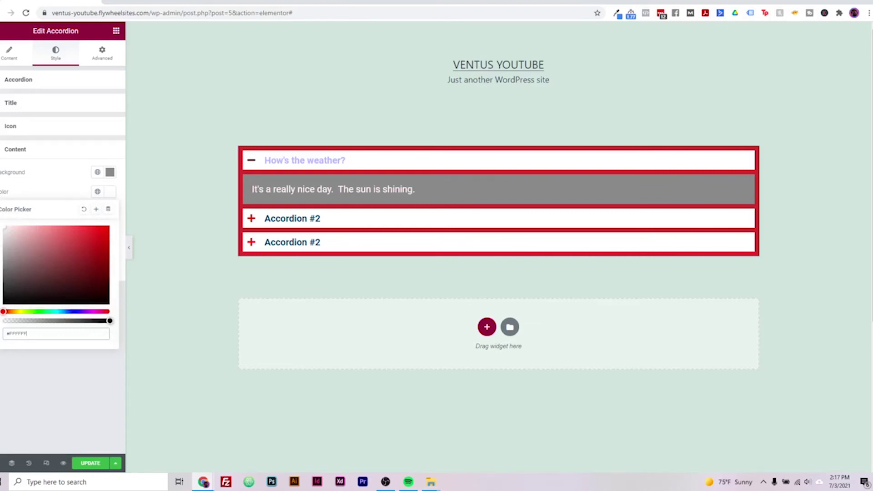
pyautogui.click(35, 409)
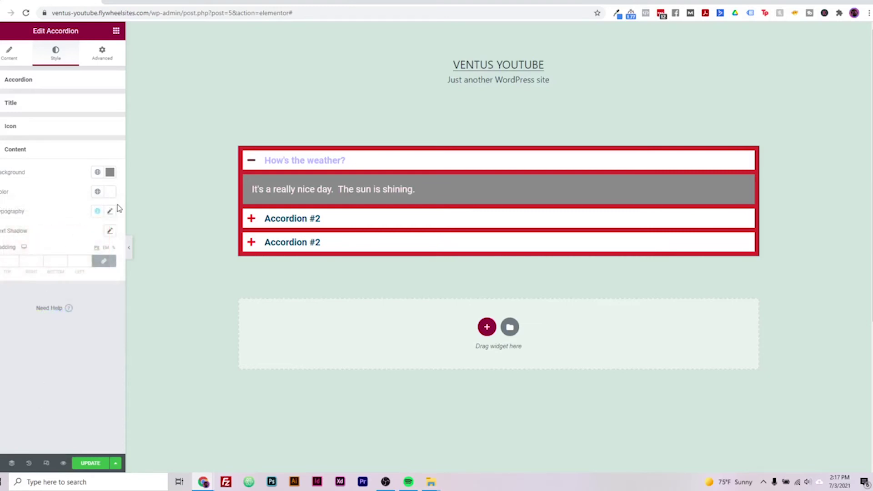
# Set the linked answer padding to 15 on every side.
pyautogui.click(110, 213)
pyautogui.click(39, 210)
pyautogui.click(2, 262)
pyautogui.write('50')
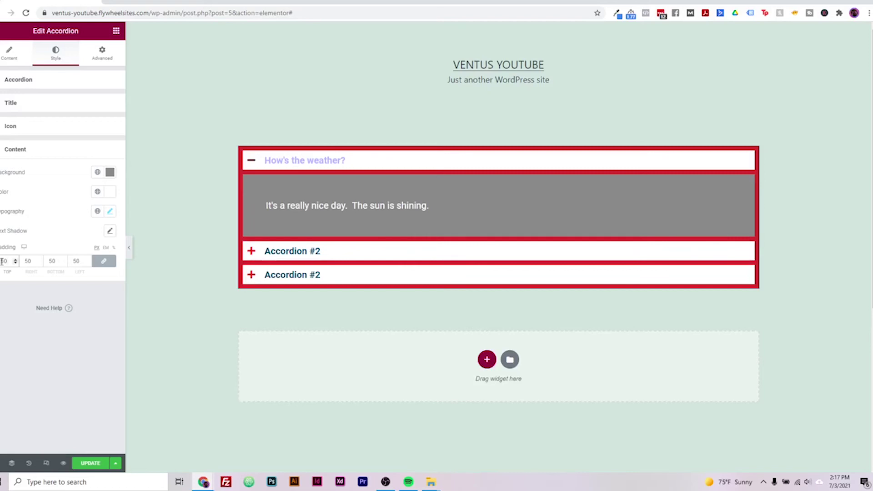
pyautogui.press('BackSpace')
pyautogui.press('BackSpace')
pyautogui.write('1')
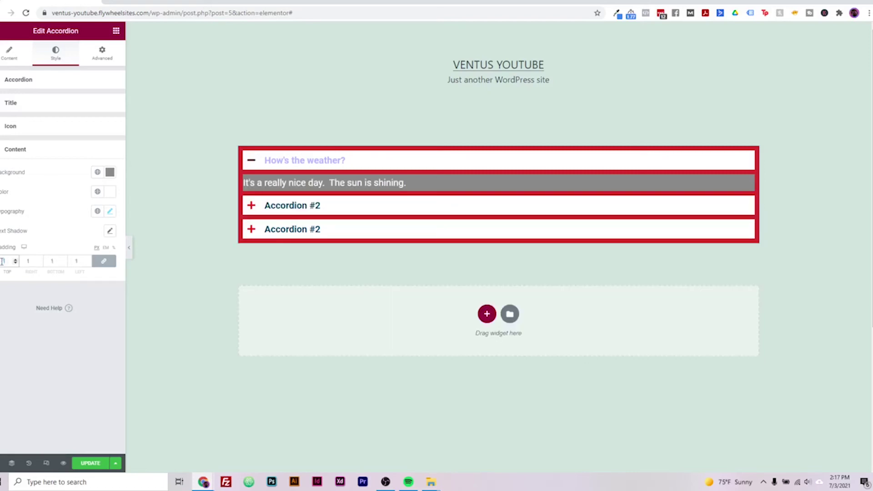
pyautogui.write('5')
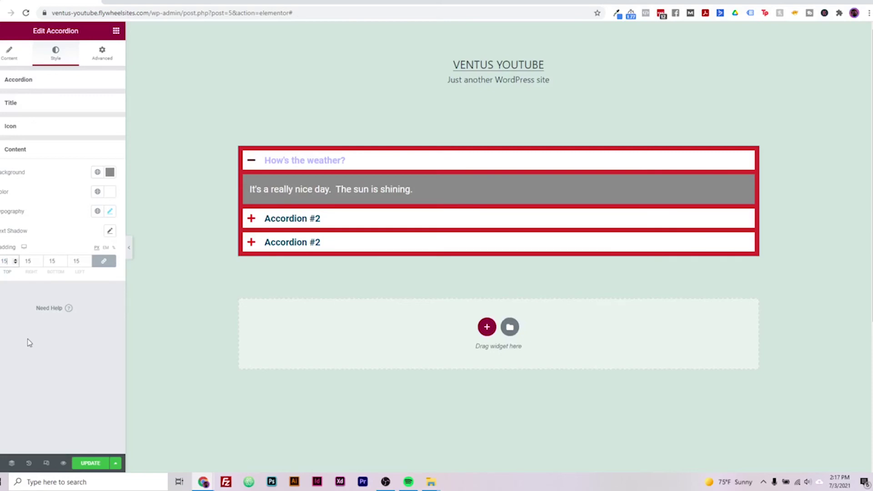
# Switch the Edit Accordion panel to its Advanced settings.
pyautogui.click(102, 54)
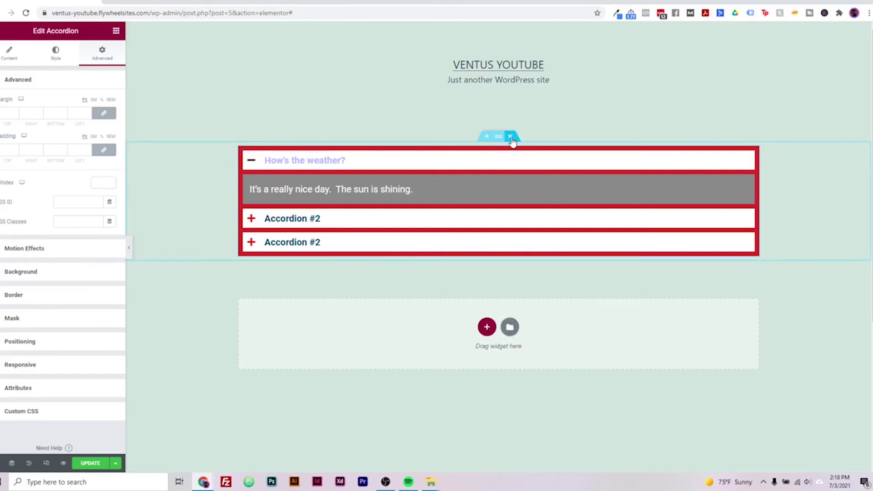
# Delete the accordion section, filter the template library to Faq blocks and preview the first dark one.
pyautogui.click(510, 136)
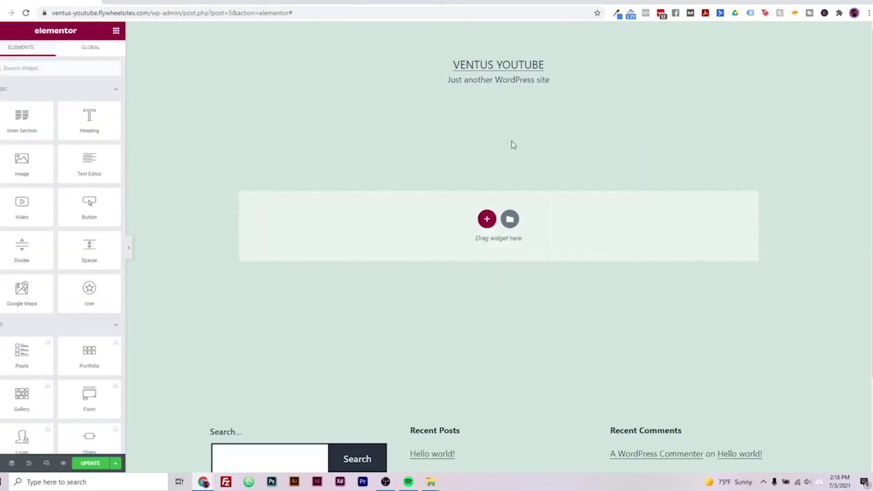
pyautogui.click(510, 220)
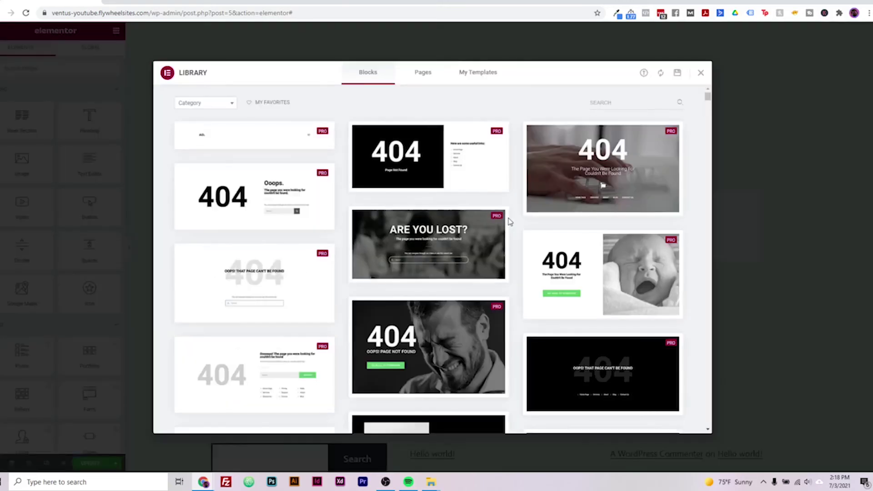
pyautogui.click(180, 102)
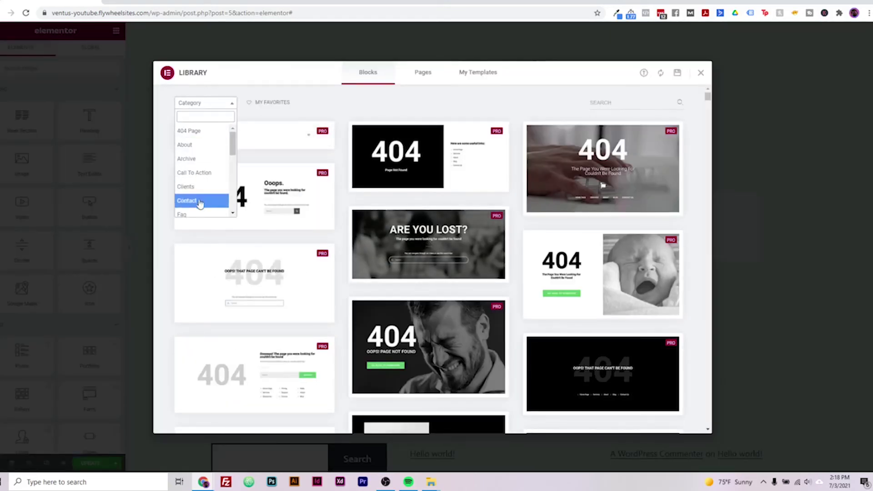
pyautogui.click(193, 214)
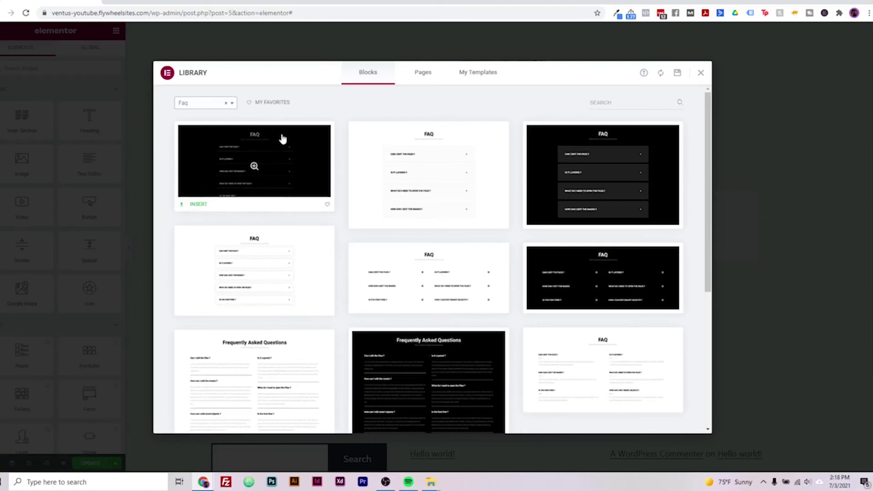
pyautogui.scroll(-5, 557, 314)
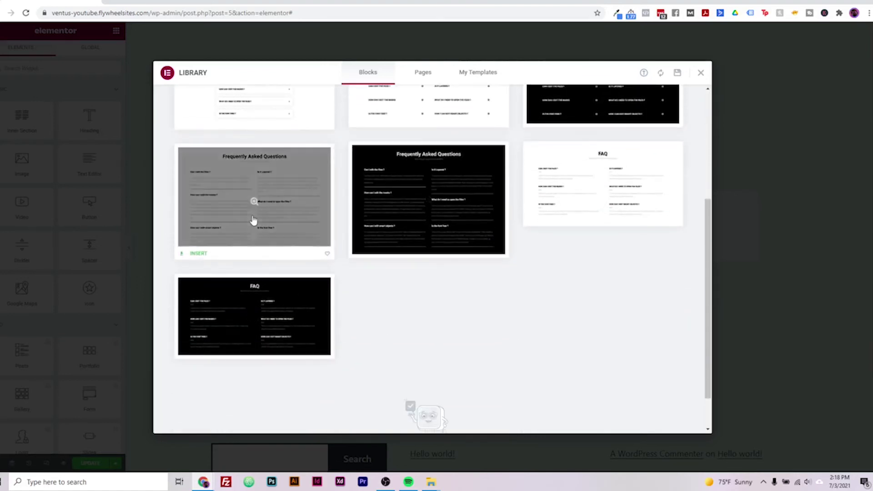
pyautogui.scroll(6, 373, 327)
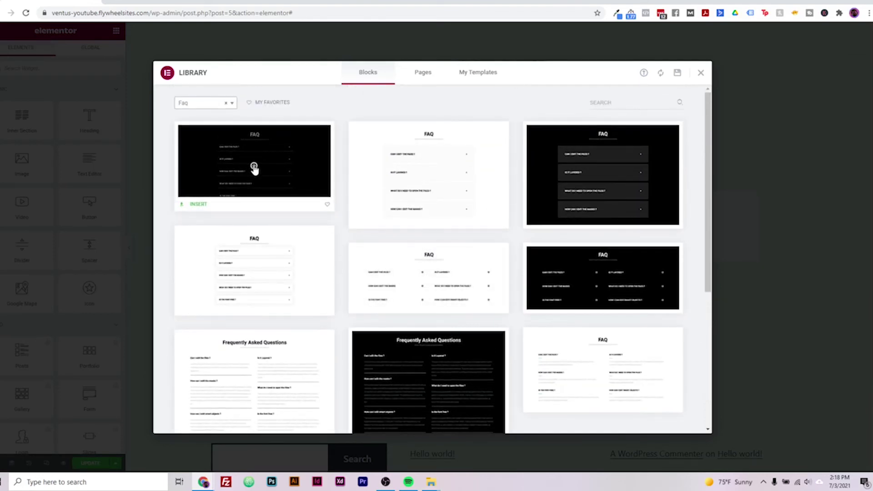
pyautogui.click(252, 167)
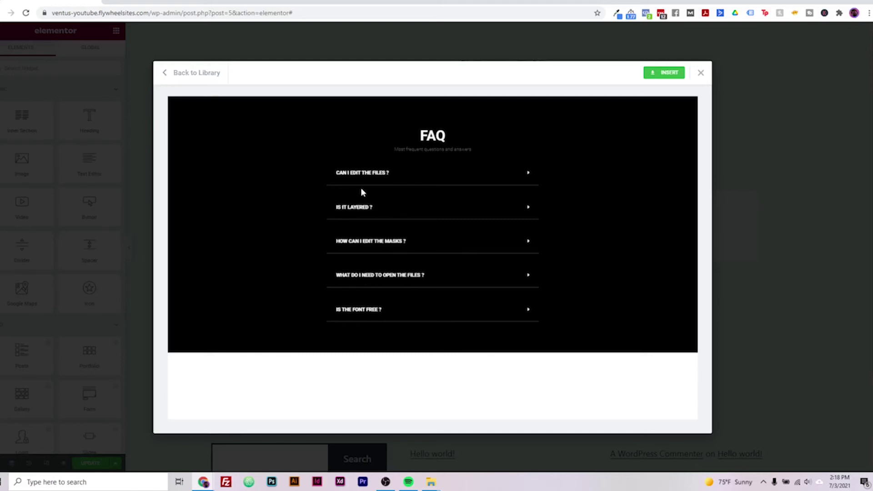
pyautogui.click(212, 76)
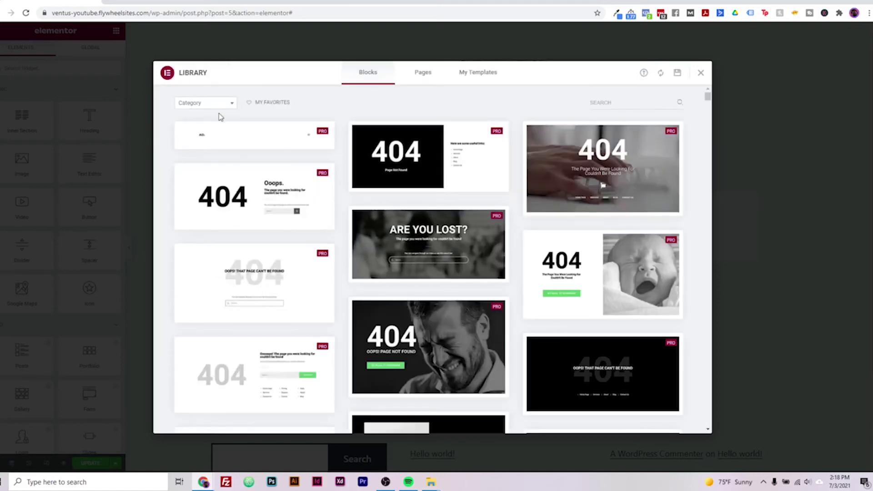
# Preview the dark Frequently Asked Questions block, then insert the first black FAQ block.
pyautogui.click(207, 104)
pyautogui.click(187, 212)
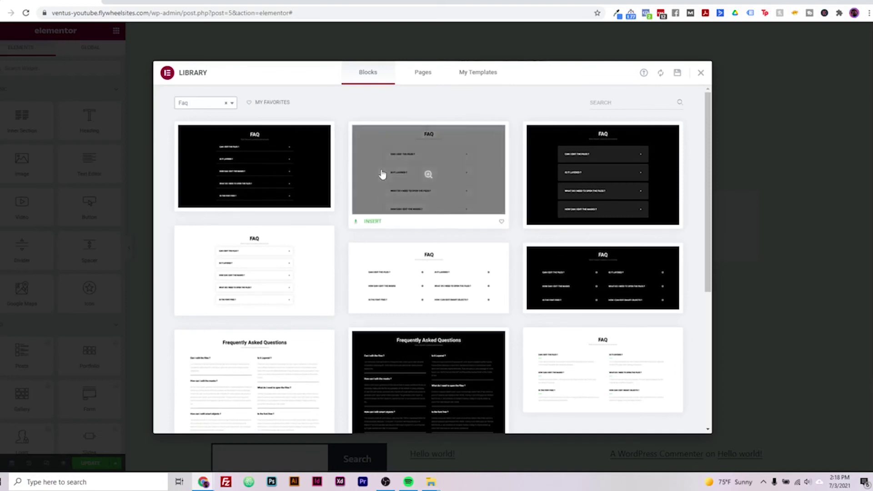
pyautogui.scroll(-3, 501, 289)
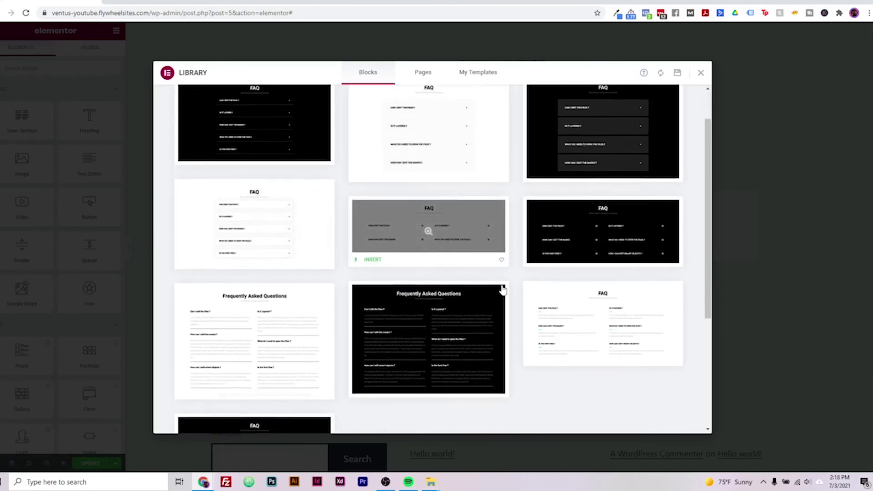
pyautogui.scroll(-3, 425, 298)
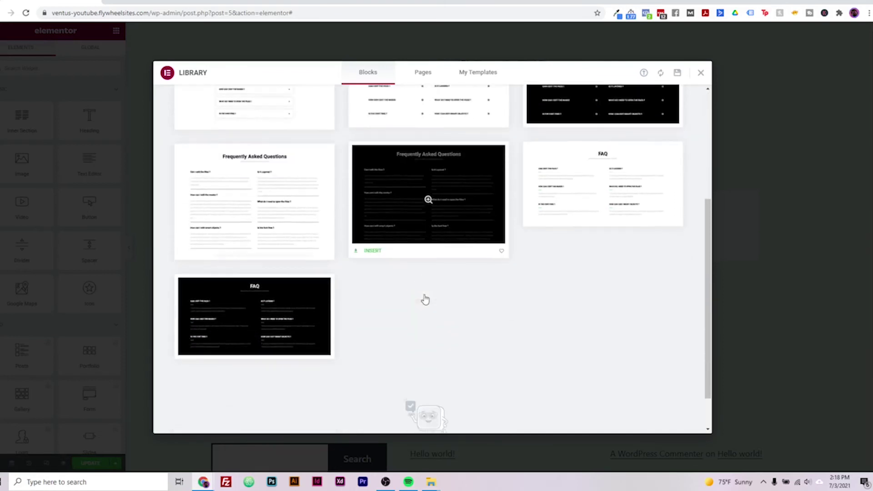
pyautogui.click(428, 200)
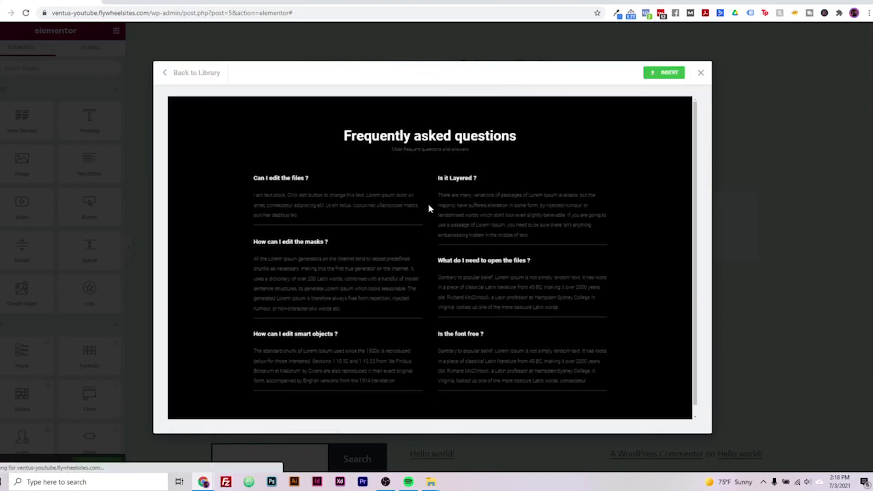
pyautogui.click(200, 73)
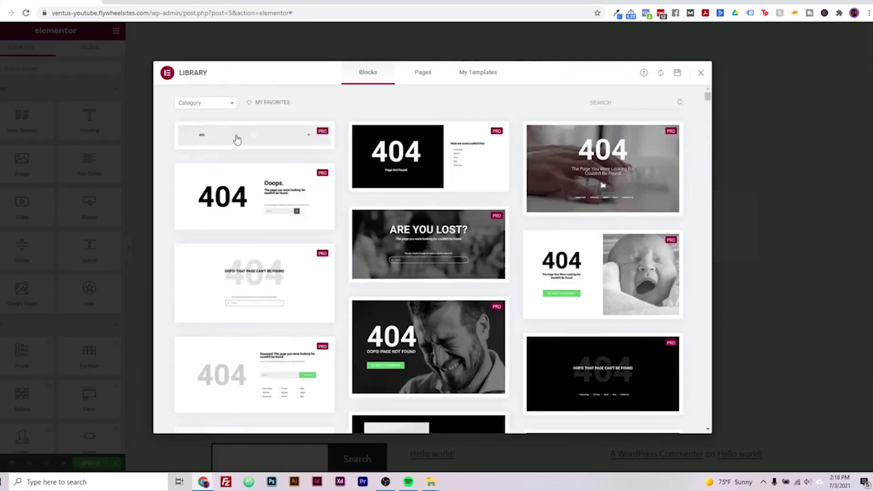
pyautogui.click(201, 101)
pyautogui.click(198, 214)
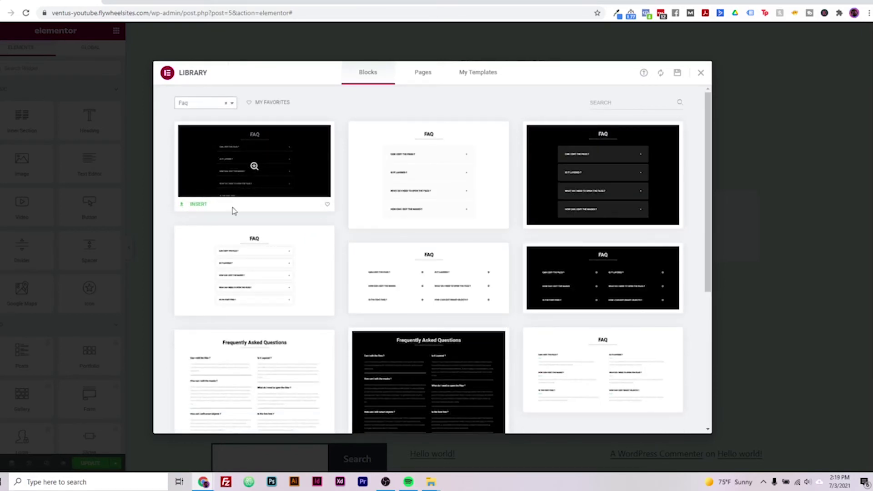
pyautogui.click(199, 205)
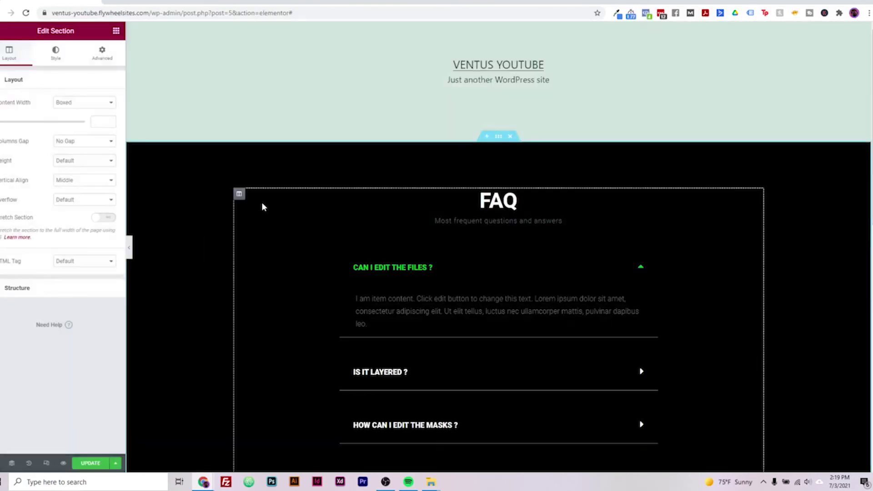
# Make the FAQ toggle's answer text near-white, then select the subtitle heading for editing.
pyautogui.scroll(-4, 752, 365)
pyautogui.scroll(2, 752, 364)
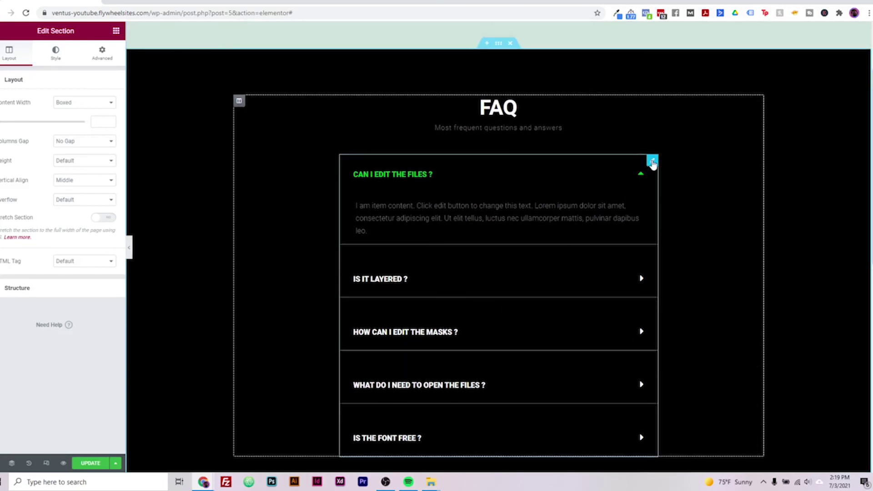
pyautogui.click(651, 162)
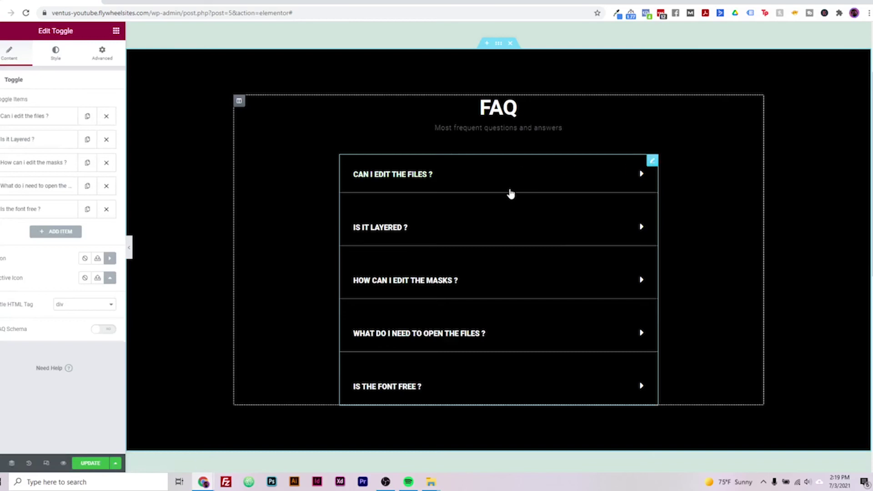
pyautogui.click(489, 187)
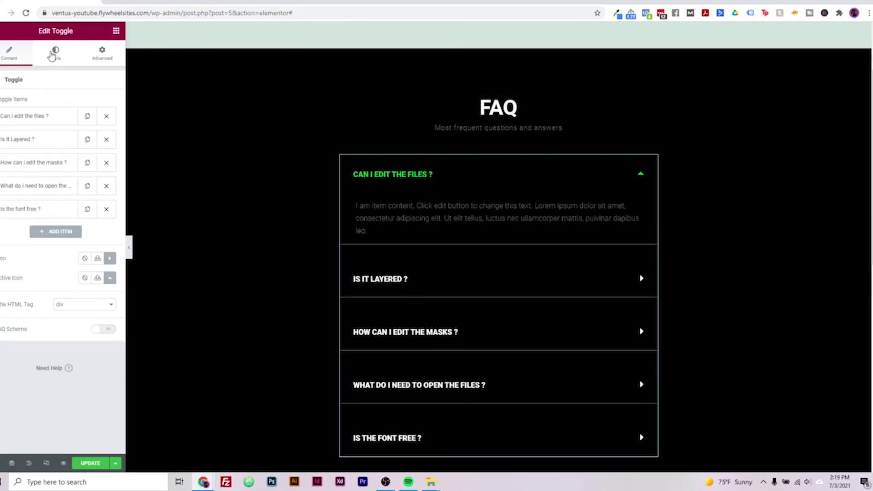
pyautogui.click(51, 55)
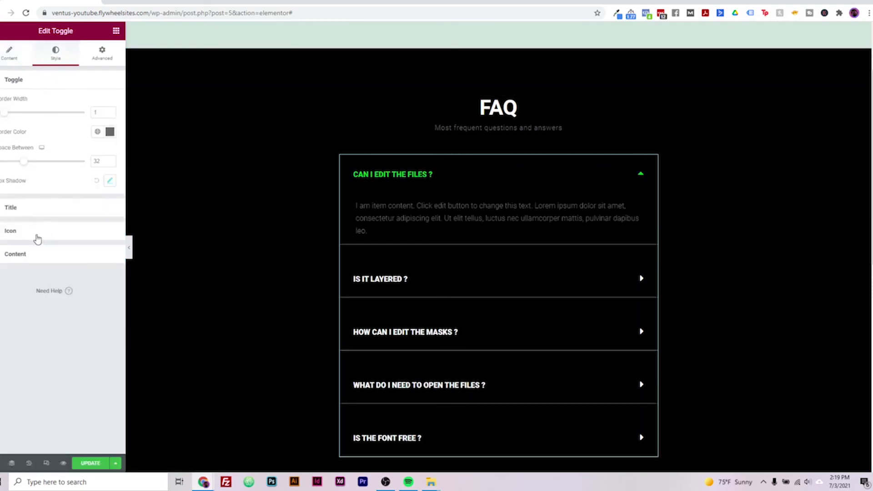
pyautogui.click(38, 253)
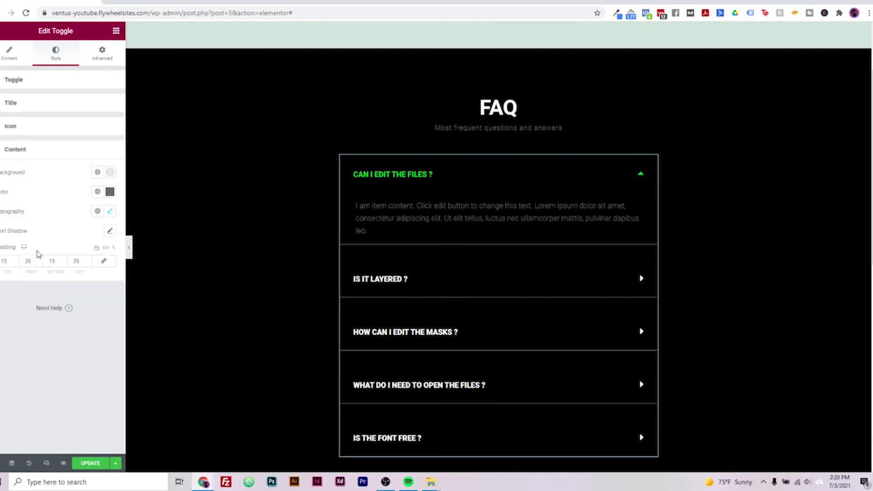
pyautogui.click(109, 193)
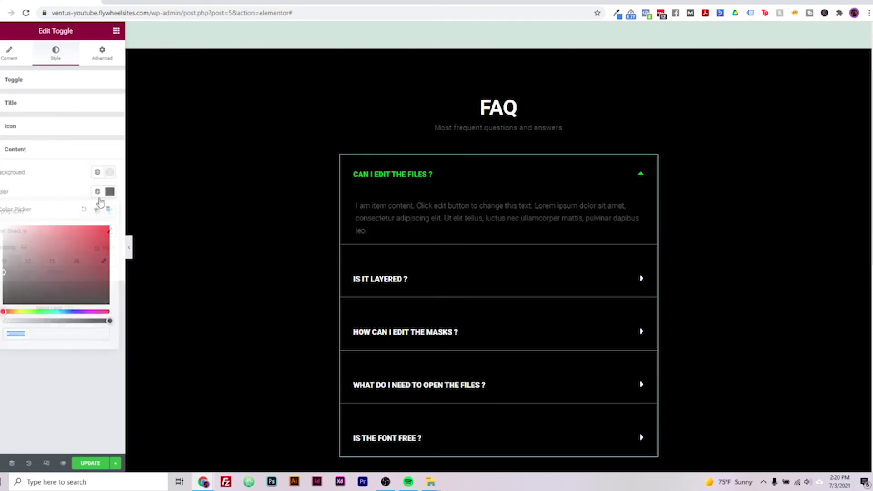
pyautogui.click(3, 226)
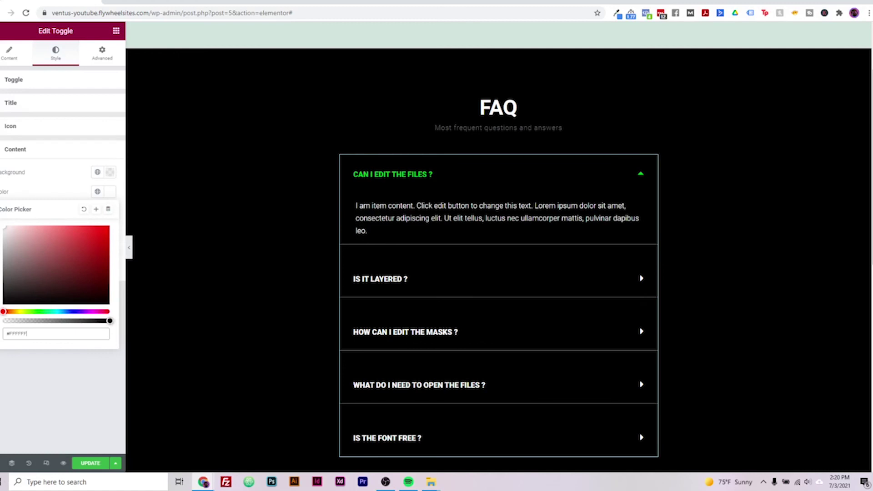
pyautogui.click(34, 379)
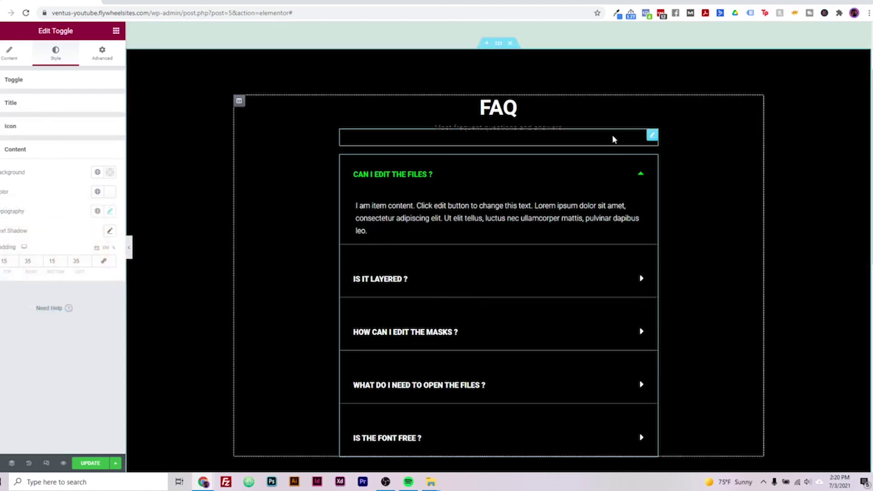
pyautogui.click(652, 136)
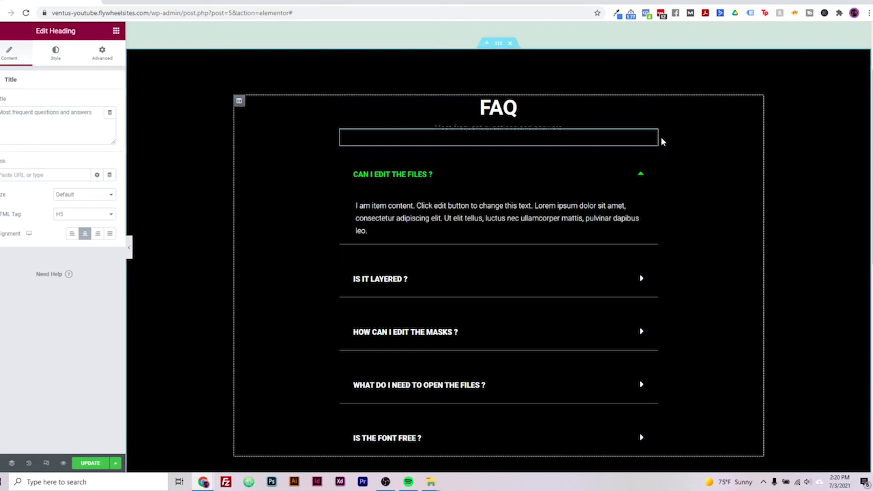
# Set the 'Most frequent questions and answers' subtitle text colour to white #FFFFFF.
pyautogui.moveTo(653, 141)
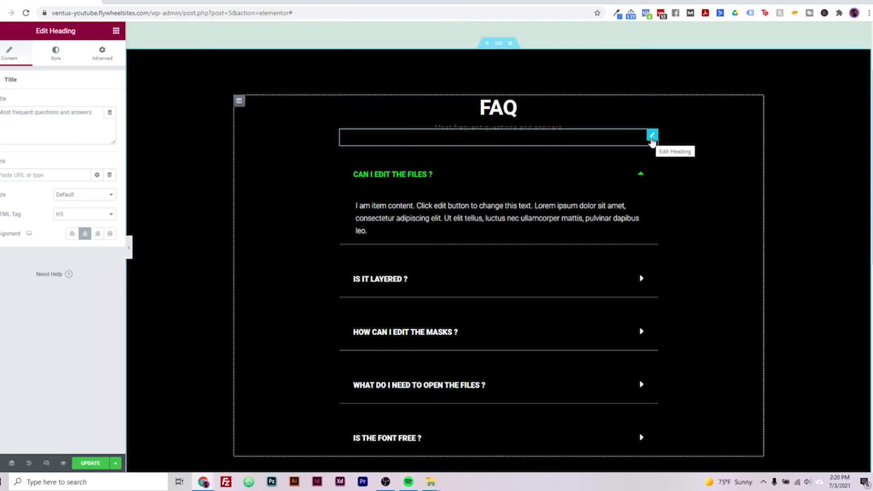
pyautogui.click(56, 58)
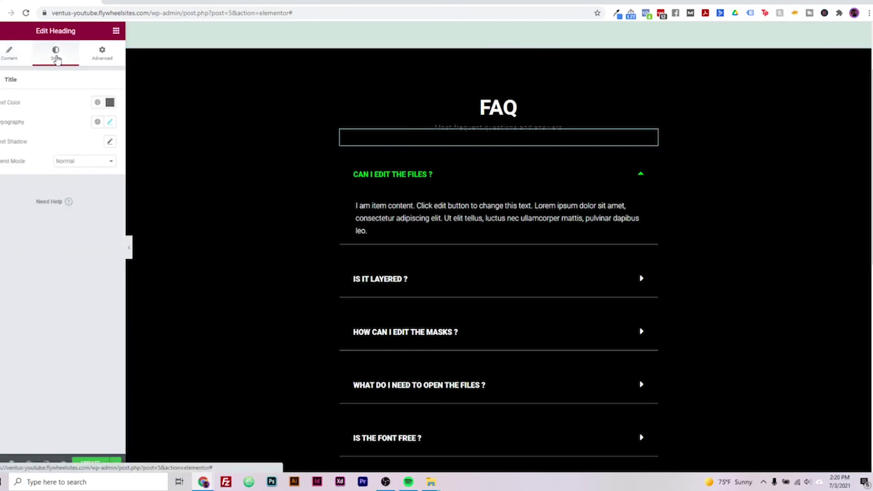
pyautogui.click(110, 102)
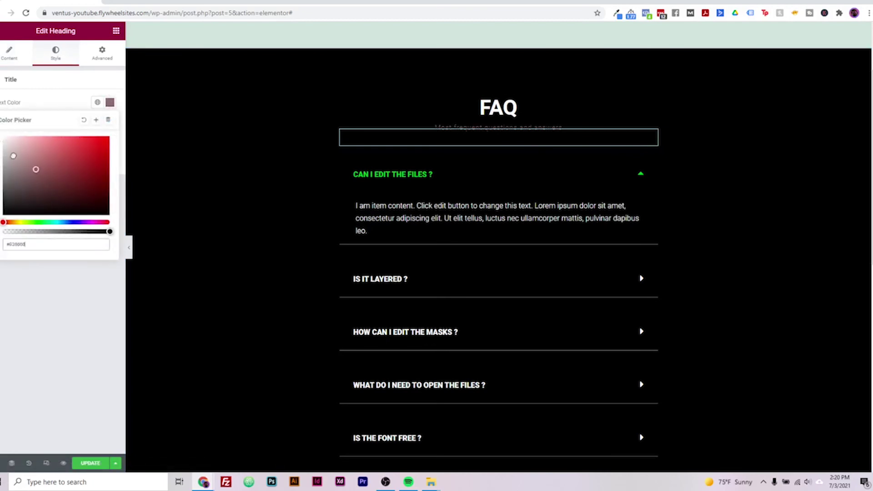
pyautogui.moveTo(14, 155); pyautogui.dragTo(3, 137)
pyautogui.click(8, 298)
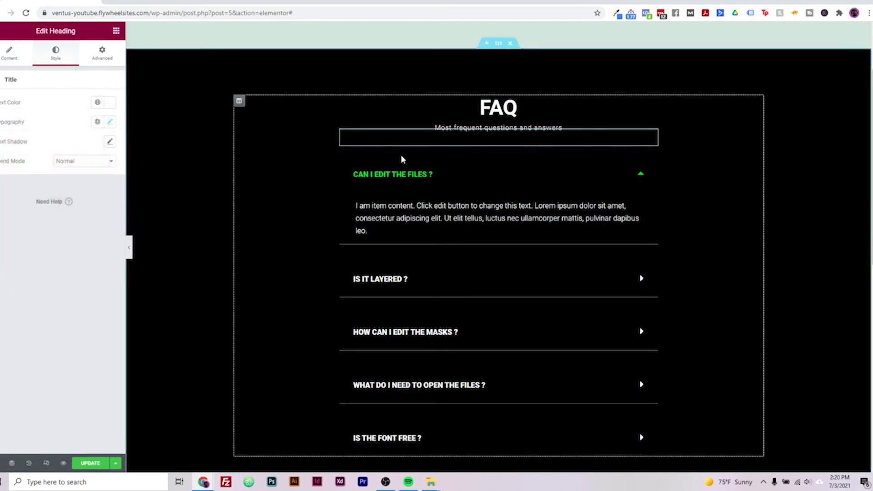
# Select the FAQ toggle and expand and collapse its questions to inspect the open style.
pyautogui.click(620, 180)
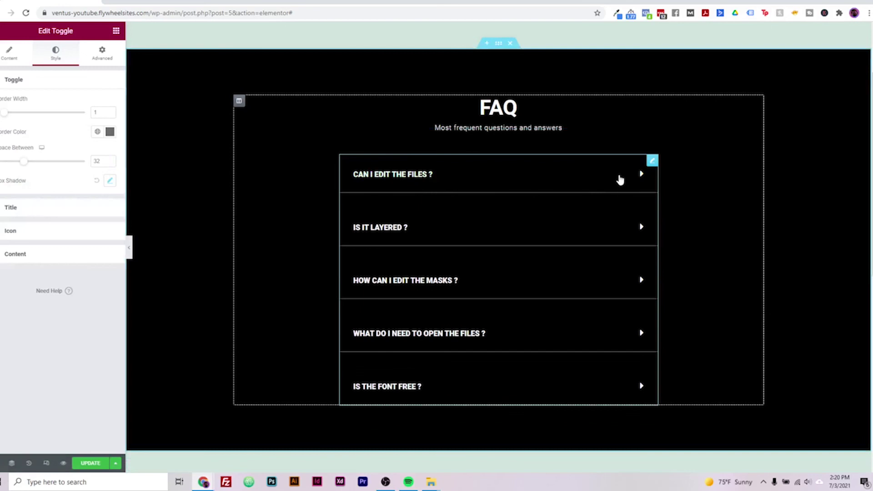
pyautogui.click(621, 179)
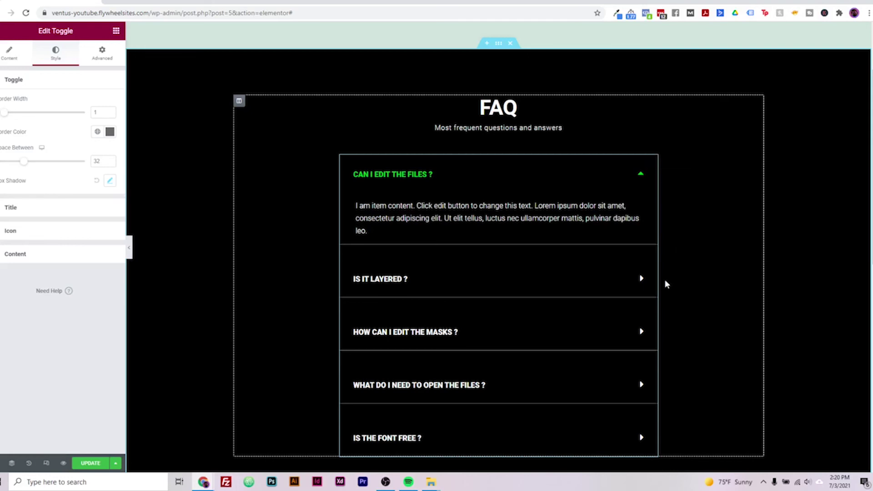
pyautogui.moveTo(657, 164)
pyautogui.click(475, 293)
pyautogui.click(465, 397)
pyautogui.click(465, 399)
pyautogui.click(462, 285)
pyautogui.moveTo(652, 169)
# Set the toggle's active title colour to orange #FF9900.
pyautogui.click(70, 213)
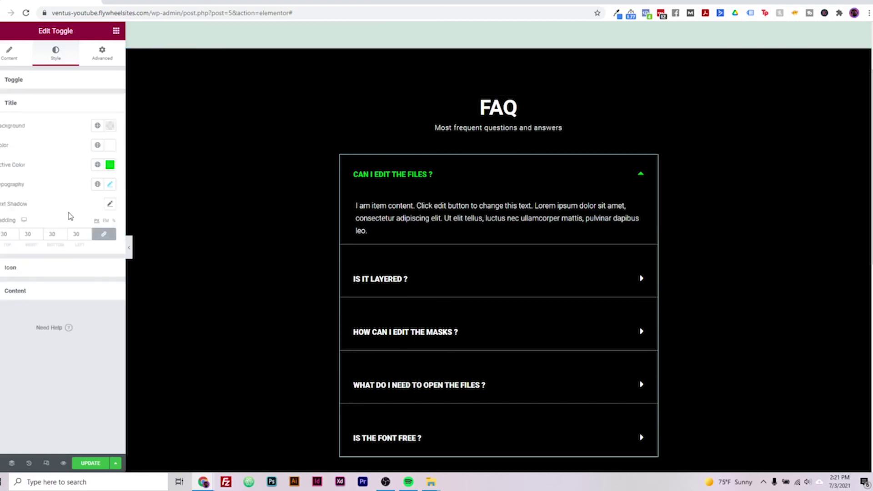
pyautogui.click(112, 167)
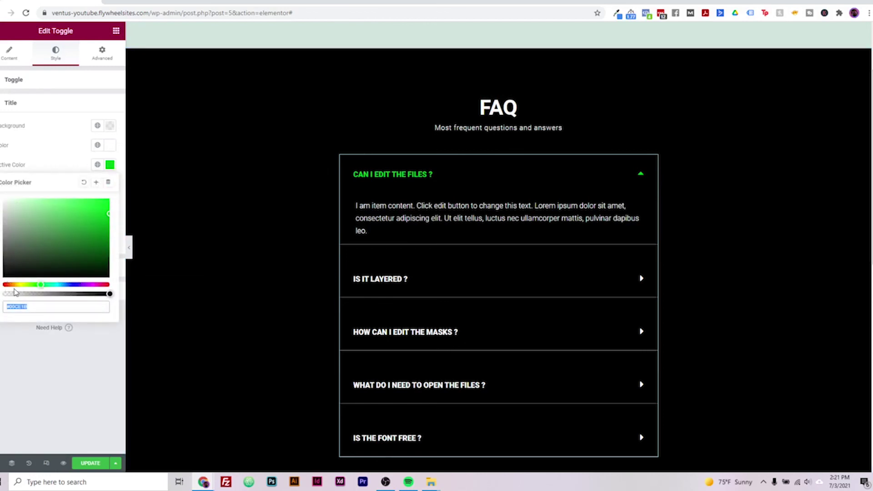
pyautogui.click(14, 284)
pyautogui.moveTo(102, 215); pyautogui.dragTo(115, 198)
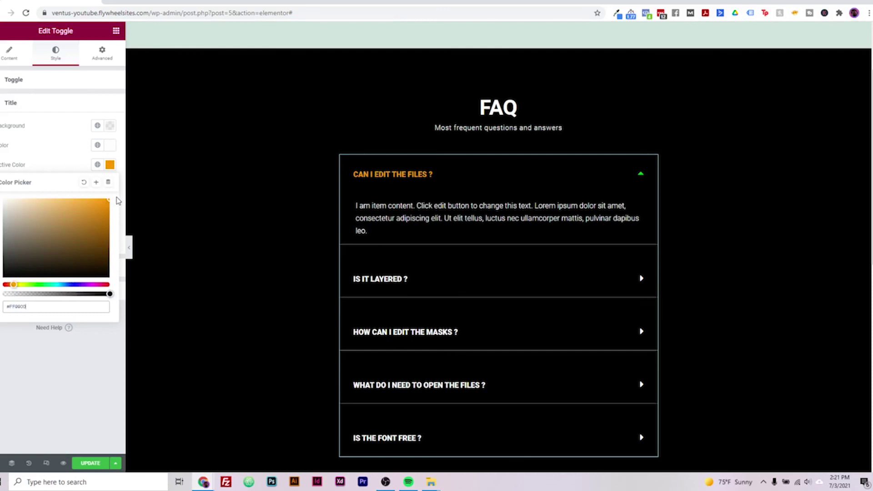
pyautogui.click(78, 391)
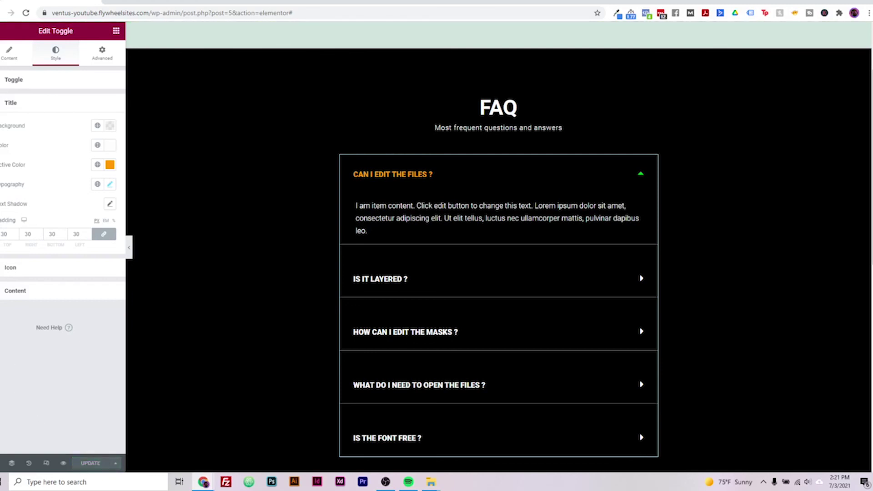
pyautogui.click(116, 30)
# View the live FAQ page and expand and collapse the first and IS IT LAYERED ? questions.
pyautogui.click(31, 175)
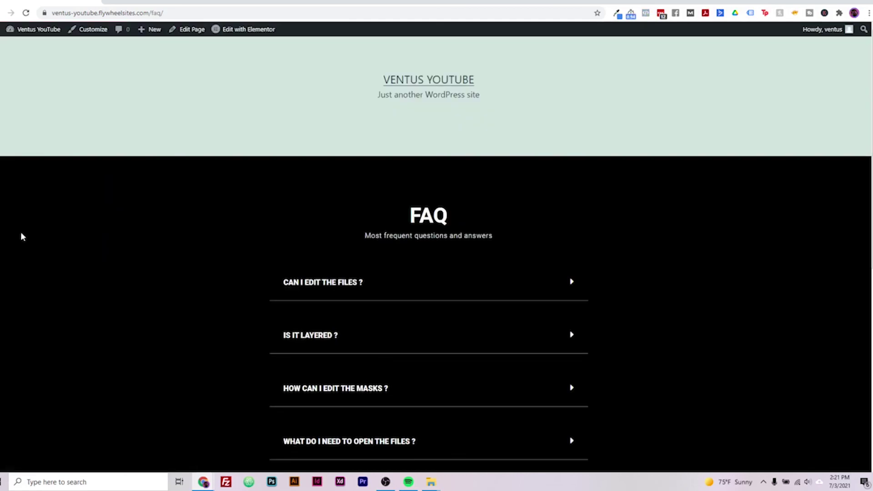
pyautogui.scroll(-1, 27, 234)
pyautogui.click(532, 236)
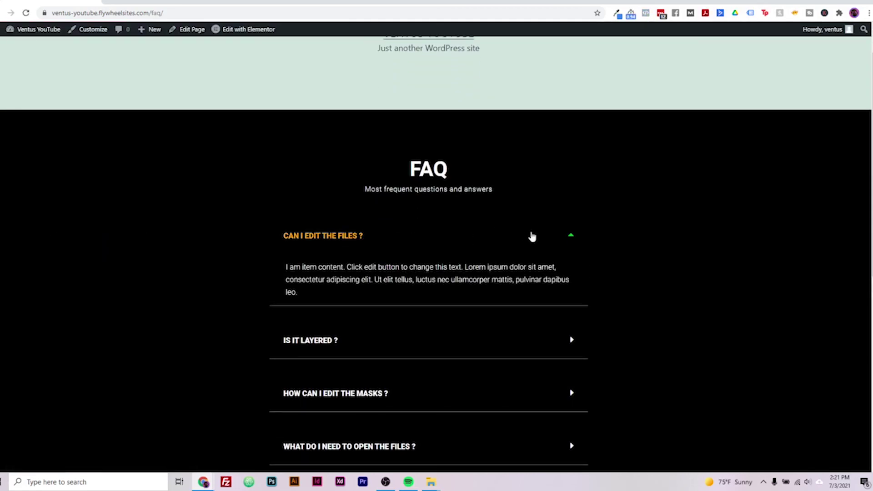
pyautogui.click(532, 236)
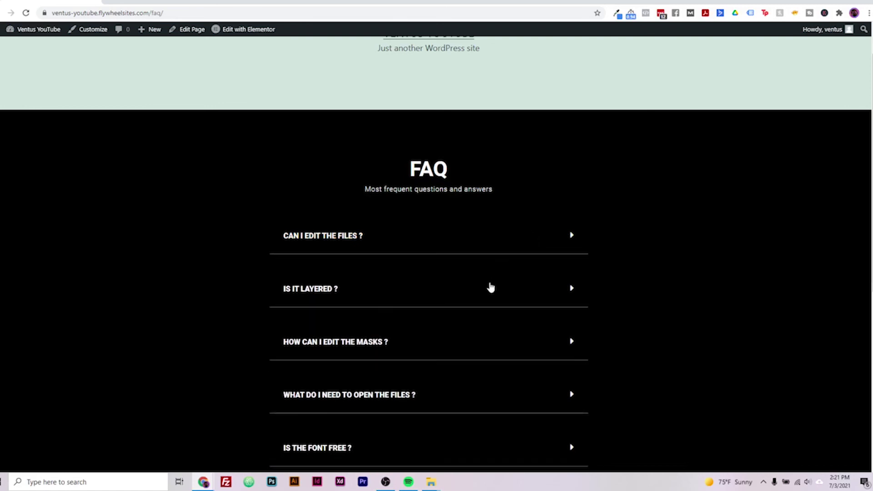
pyautogui.click(486, 296)
pyautogui.click(485, 298)
pyautogui.click(561, 292)
pyautogui.click(571, 291)
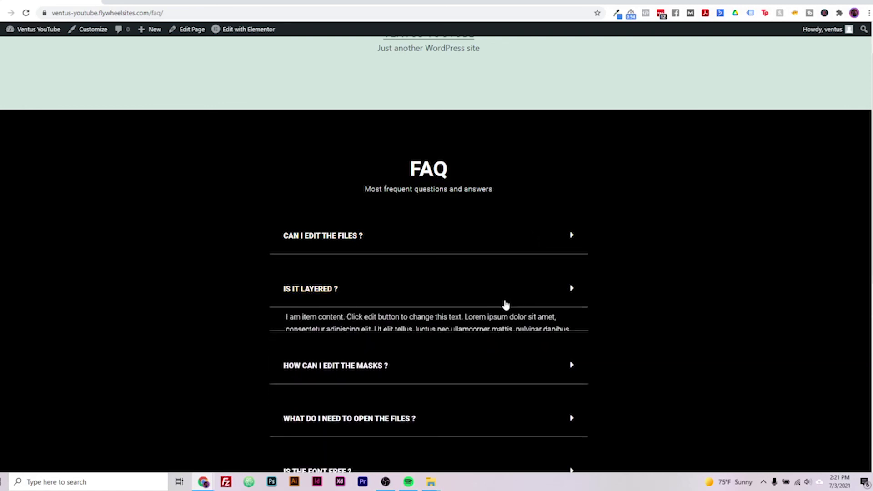
# Back in the editor, copy the #FF9900 value from the toggle's Title Active Color.
pyautogui.click(245, 30)
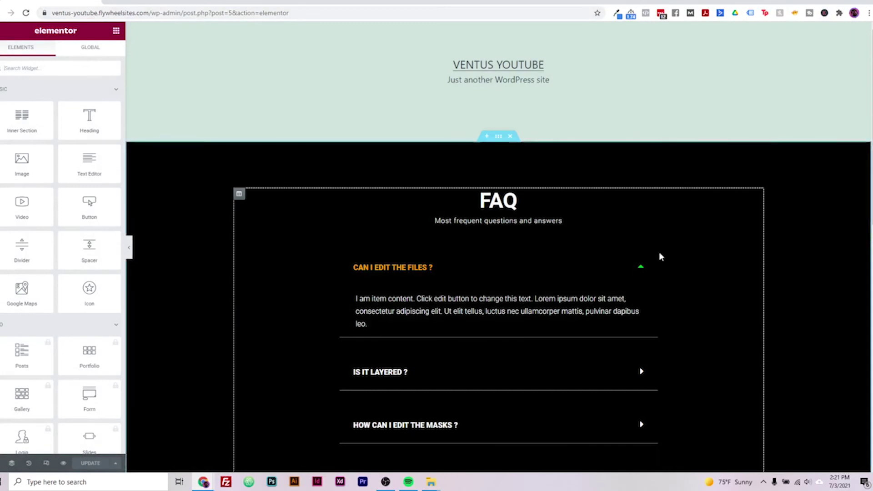
pyautogui.click(652, 255)
pyautogui.click(577, 269)
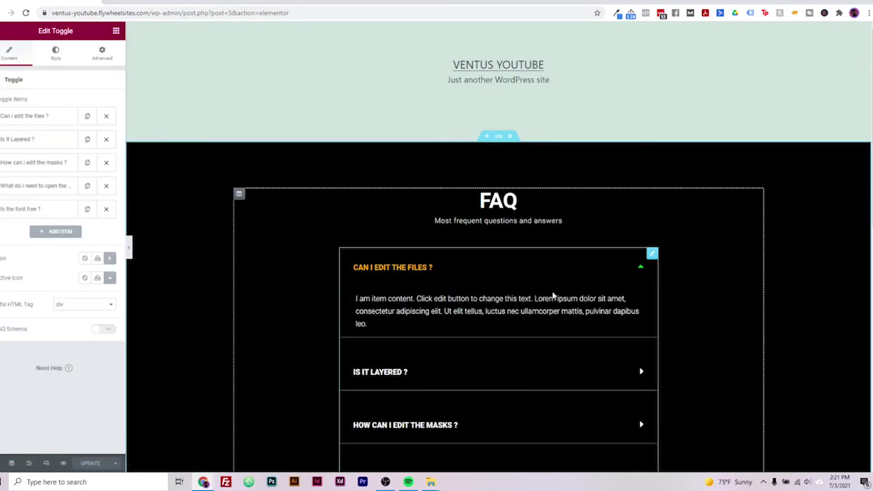
pyautogui.click(56, 53)
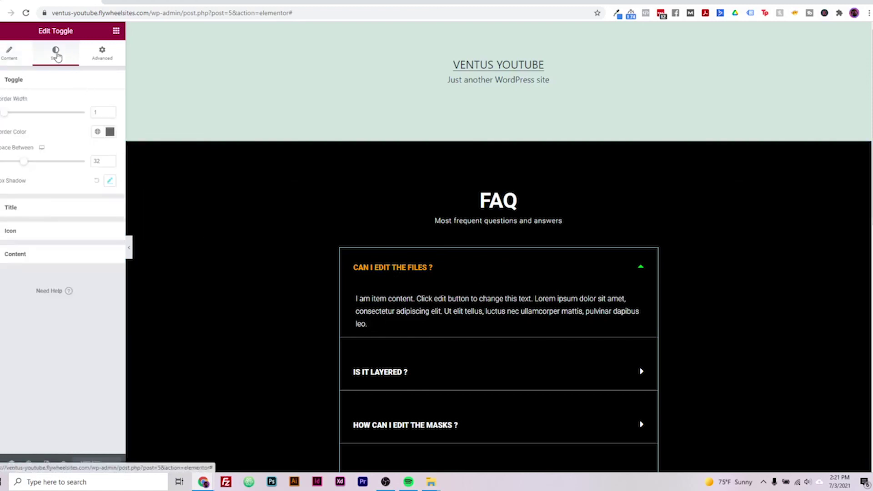
pyautogui.click(53, 212)
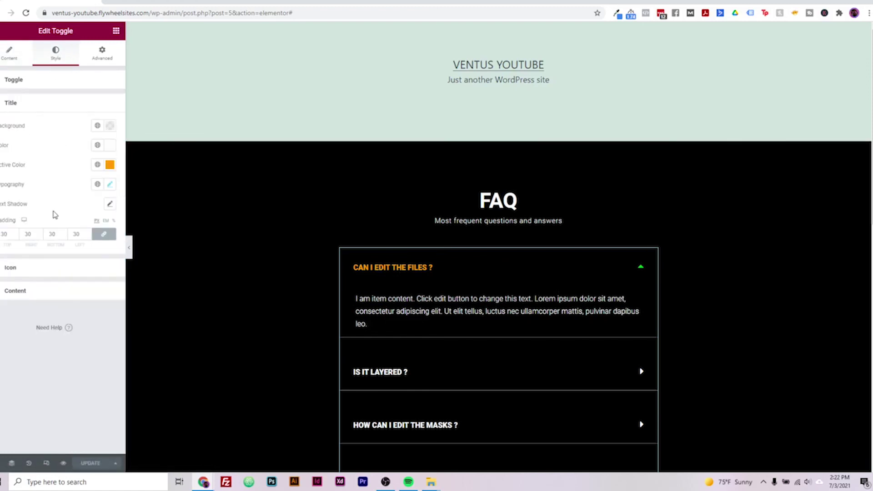
pyautogui.click(109, 165)
pyautogui.rightClick(16, 308)
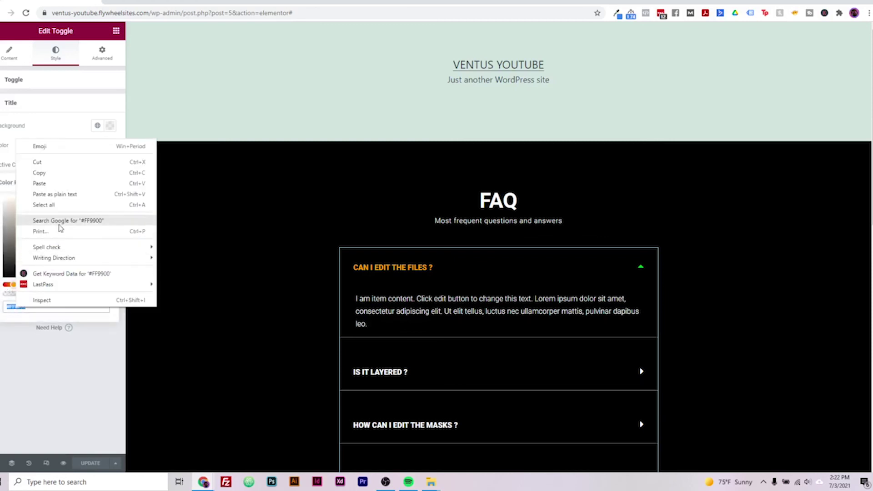
pyautogui.click(64, 177)
pyautogui.click(48, 389)
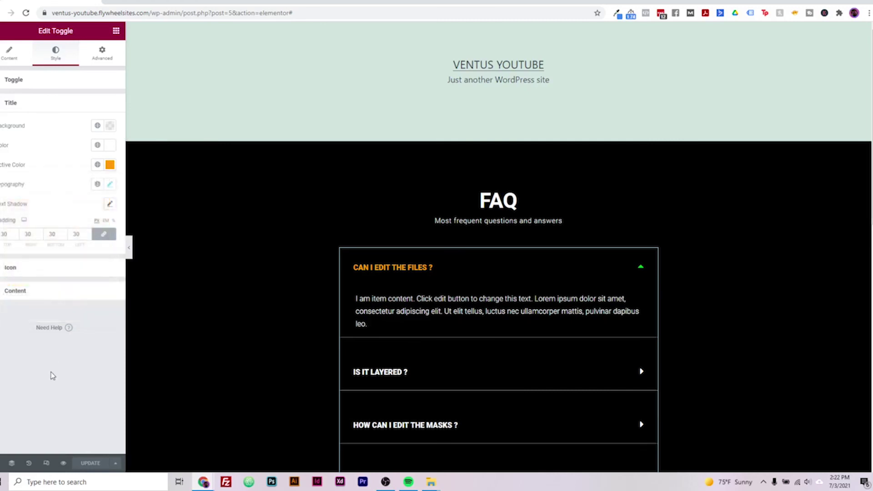
# Paste #FF9900 as the Icon Active Color and save the page with UPDATE.
pyautogui.click(34, 269)
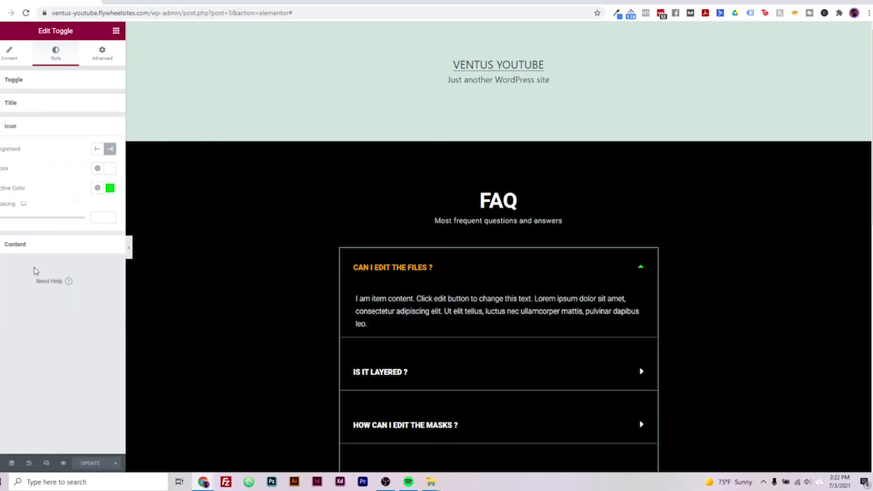
pyautogui.click(110, 188)
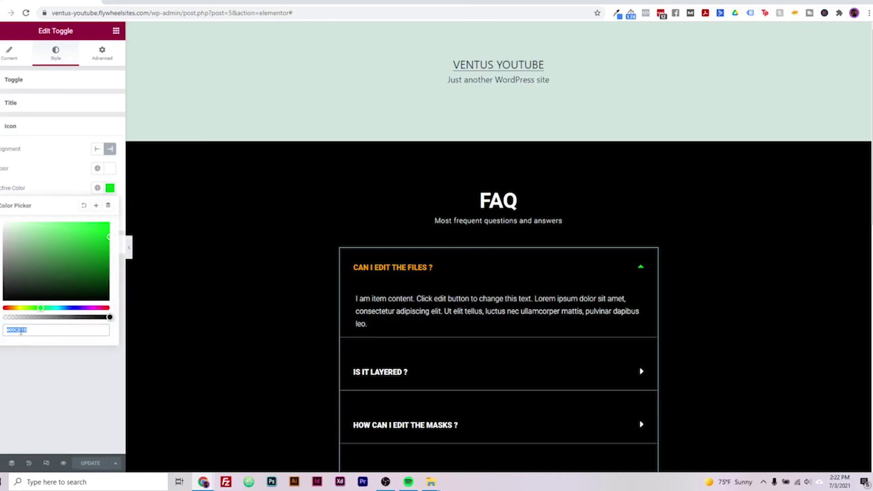
pyautogui.rightClick(20, 329)
pyautogui.click(78, 207)
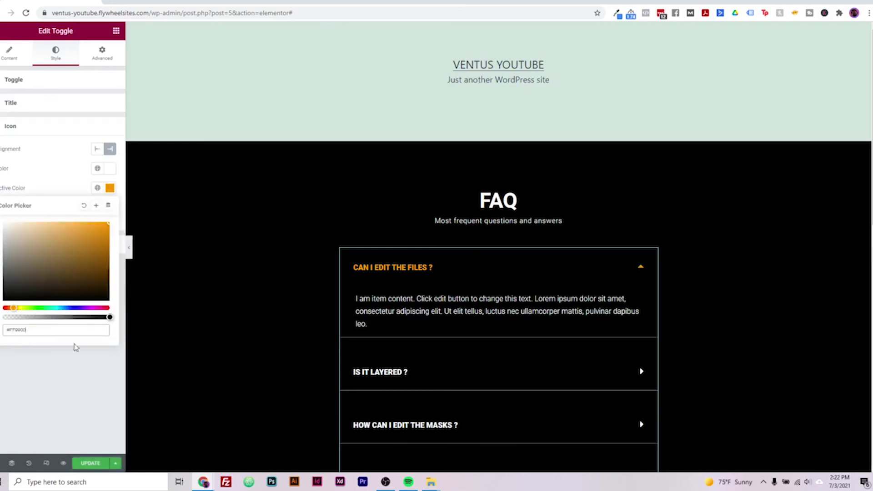
pyautogui.click(72, 380)
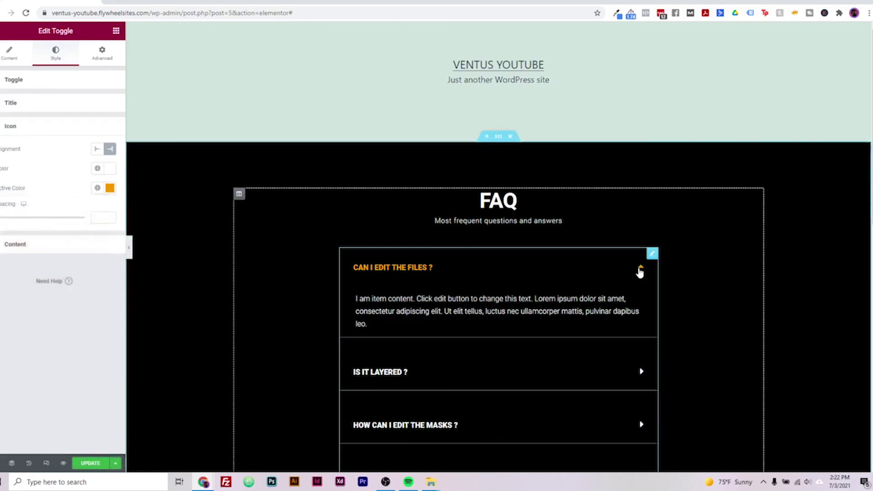
pyautogui.click(93, 463)
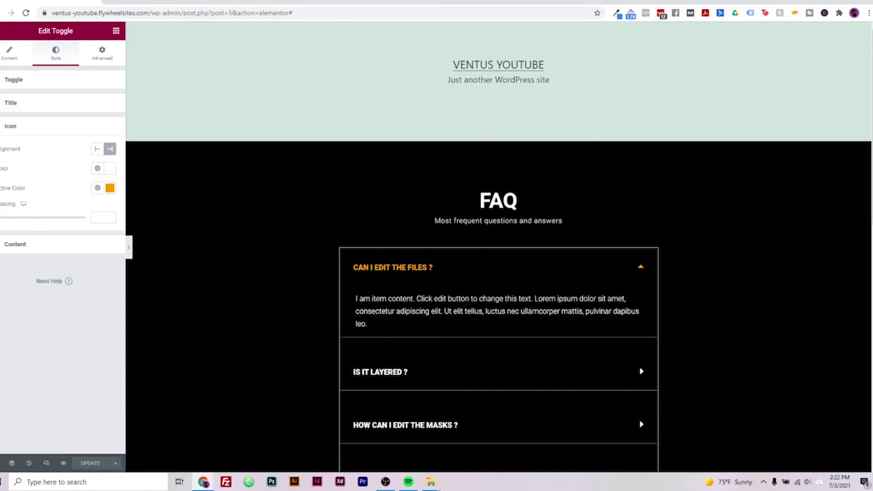
# View the live FAQ page and toggle the first and IS IT LAYERED ? questions to check the orange styling.
pyautogui.click(116, 31)
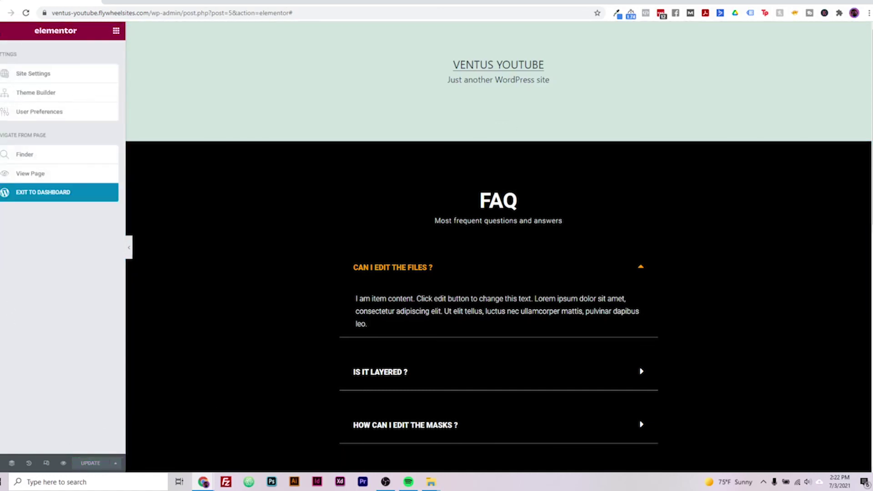
pyautogui.click(37, 173)
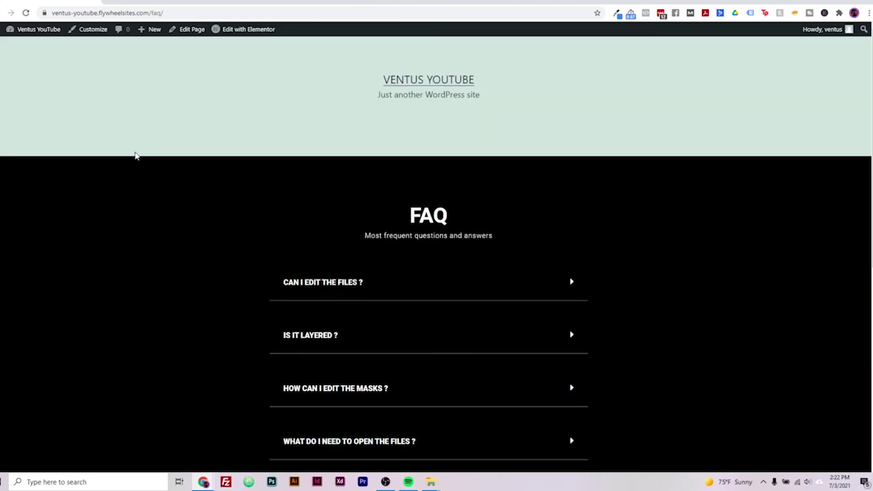
pyautogui.click(330, 290)
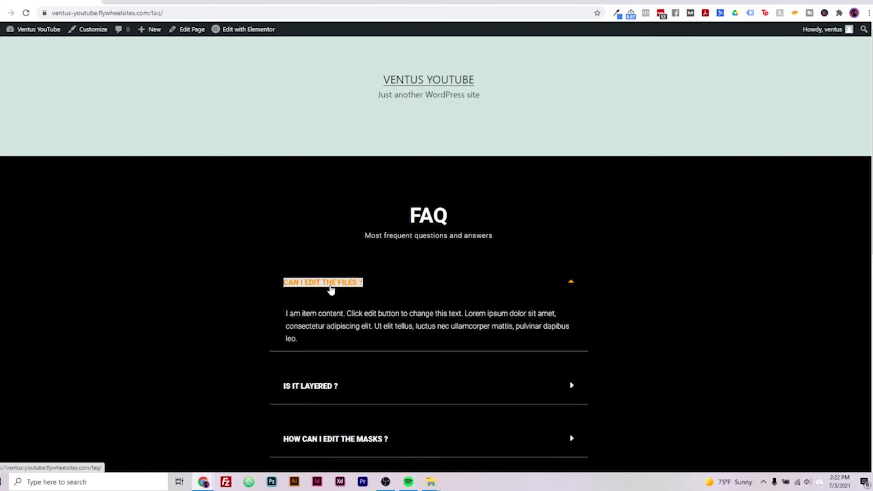
pyautogui.click(404, 296)
pyautogui.click(448, 326)
pyautogui.click(448, 327)
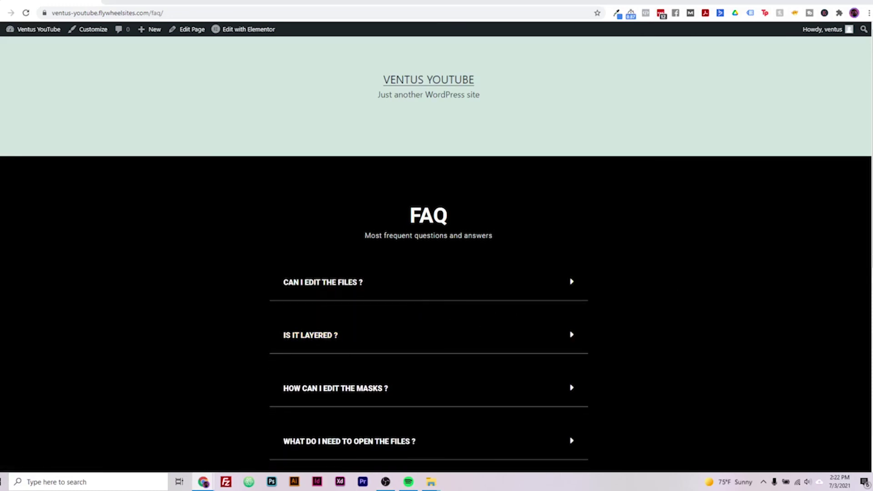